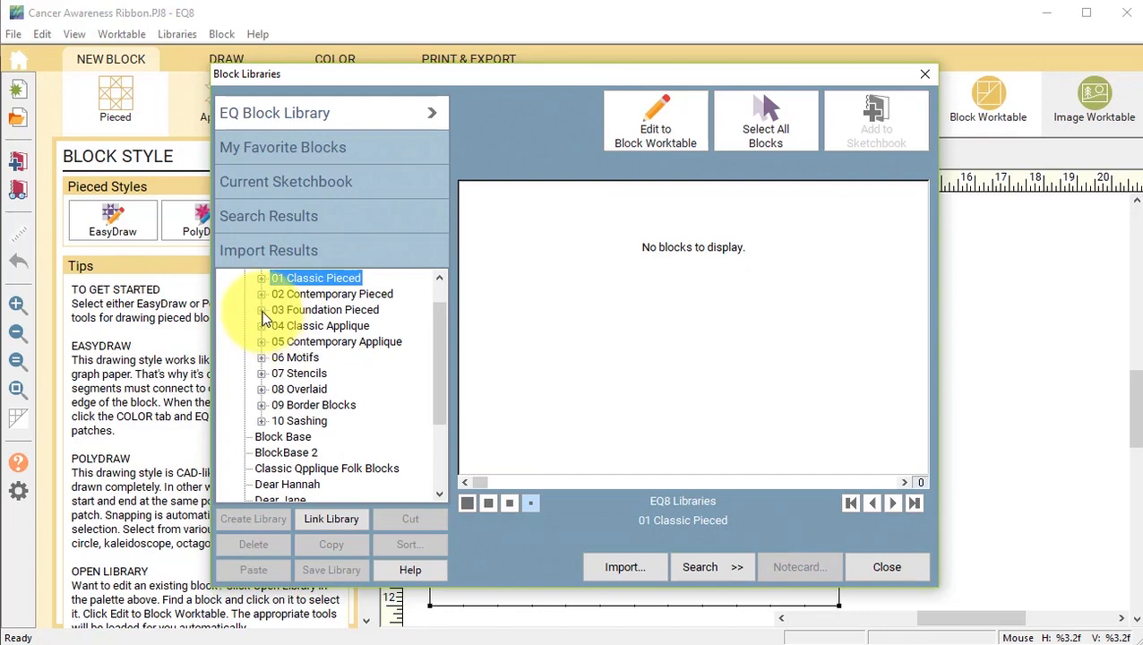
- Open the 5 Log Cabin block from the Log Cabins set of the 03 Foundation Pieced library on the block worktable
{"action": "left_click", "coordinate": [262, 310]}
{"action": "scroll", "coordinate": [355, 428], "scroll_direction": "down", "scroll_amount": 9}
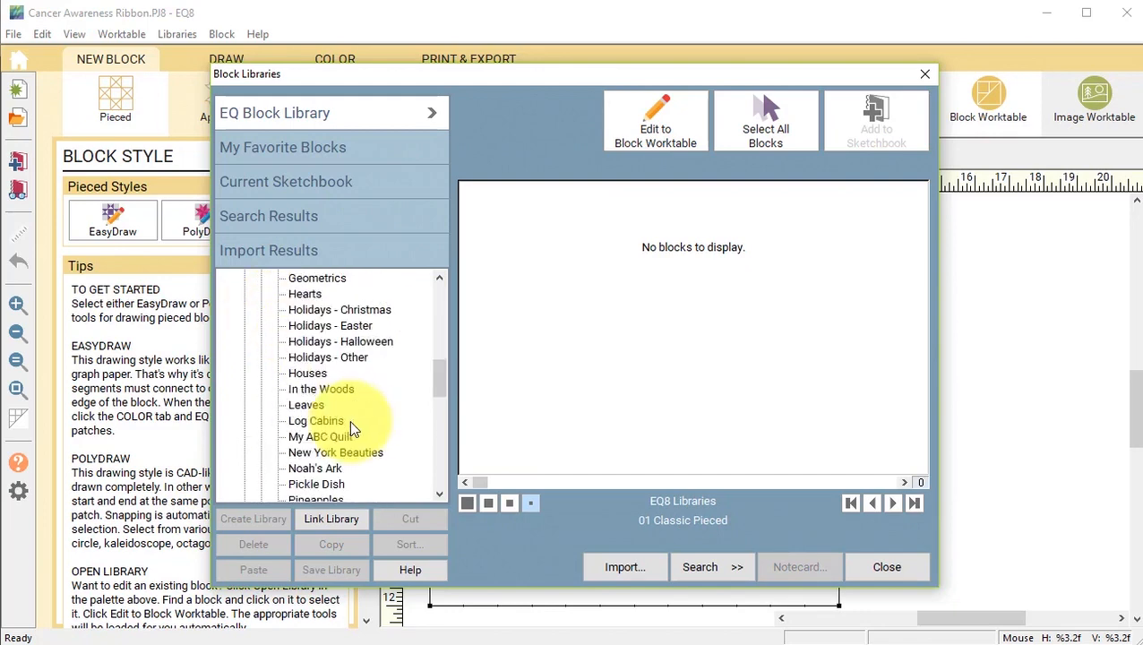
{"action": "scroll", "coordinate": [351, 428], "scroll_direction": "down", "scroll_amount": 4}
{"action": "scroll", "coordinate": [327, 408], "scroll_direction": "up", "scroll_amount": 2}
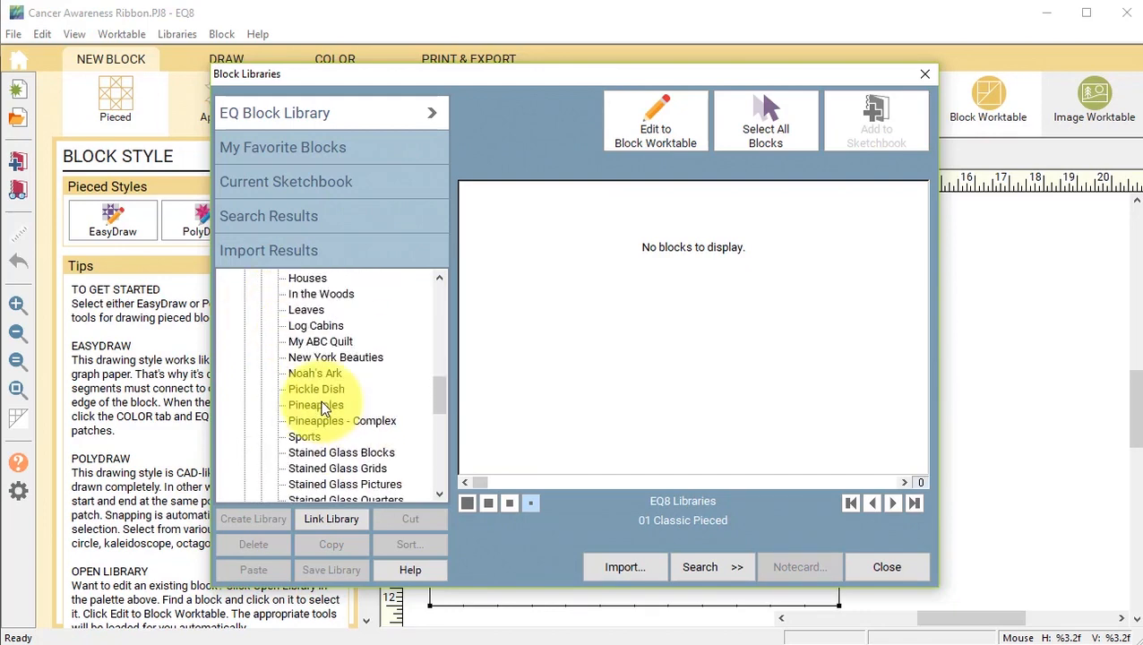
{"action": "left_click", "coordinate": [322, 326]}
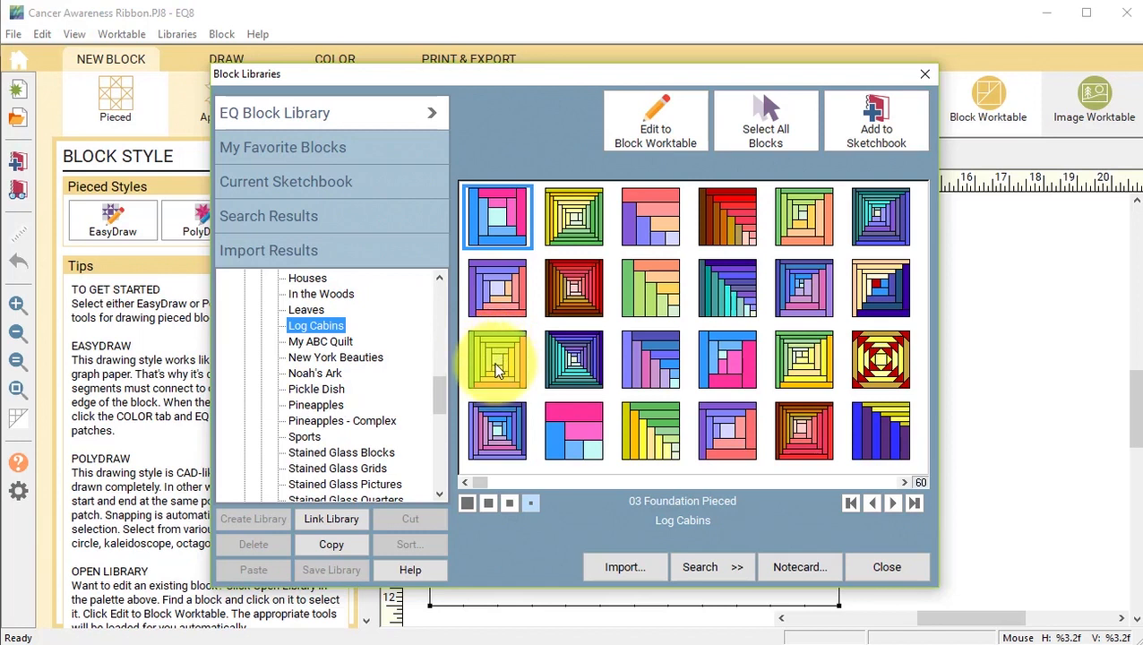
{"action": "left_click", "coordinate": [498, 368]}
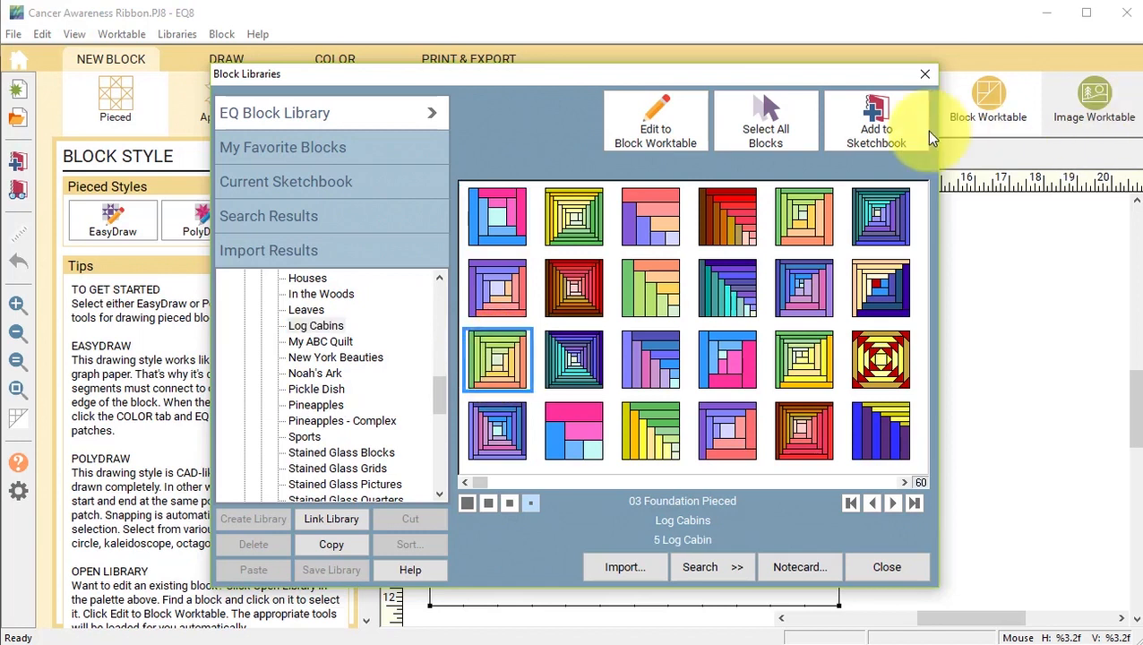
{"action": "left_click", "coordinate": [658, 122]}
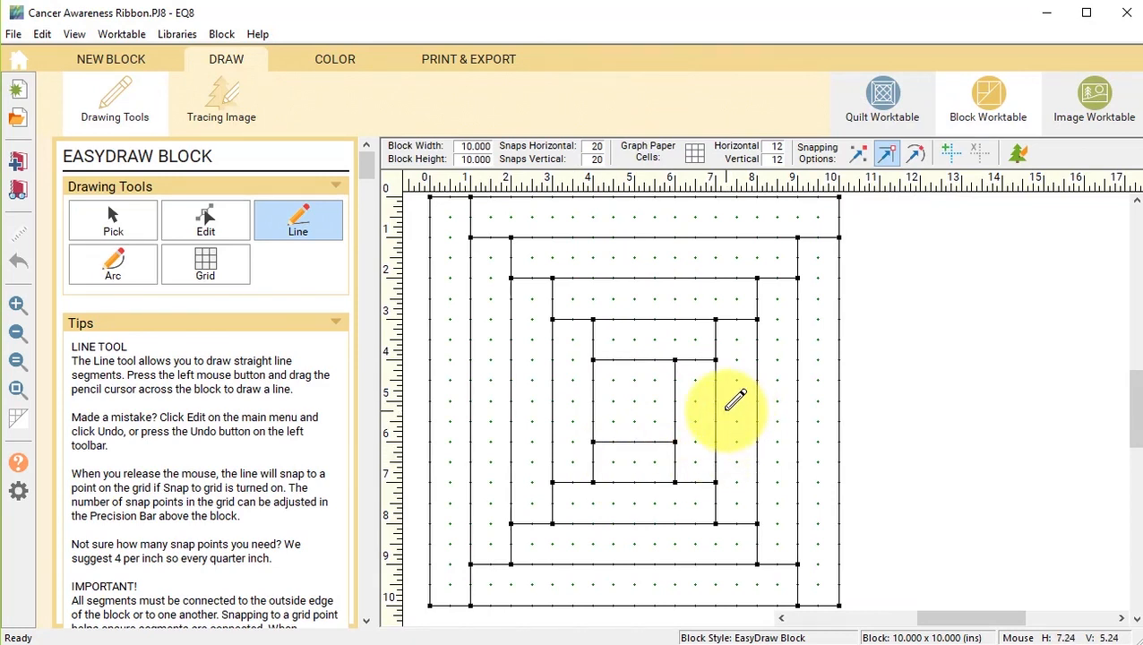
- Switch to coloring the block and add all 15 Rose fabrics from the fabric library to the sketchbook
{"action": "left_click", "coordinate": [328, 61]}
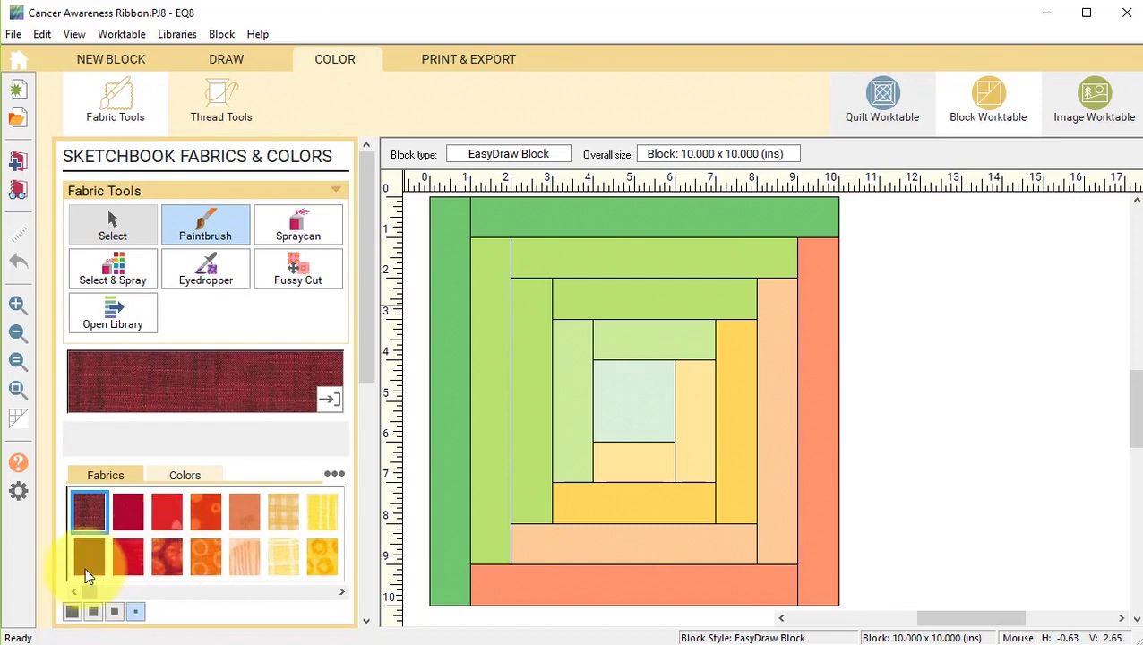
{"action": "left_click_drag", "start_coordinate": [97, 598], "coordinate": [315, 589]}
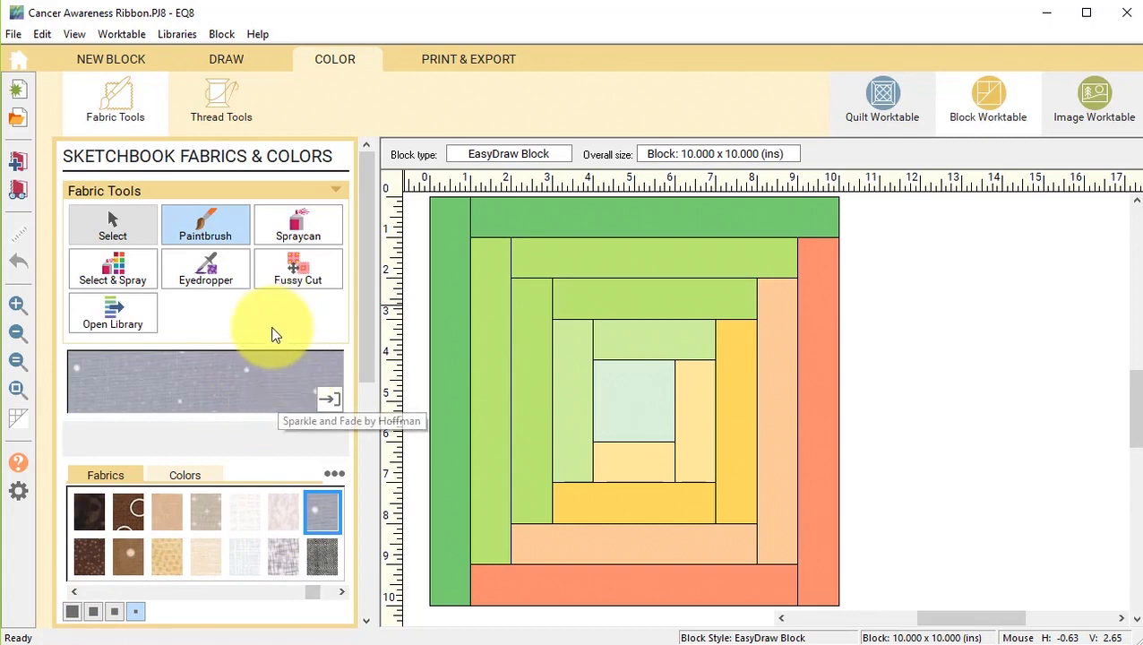
{"action": "left_click", "coordinate": [108, 319]}
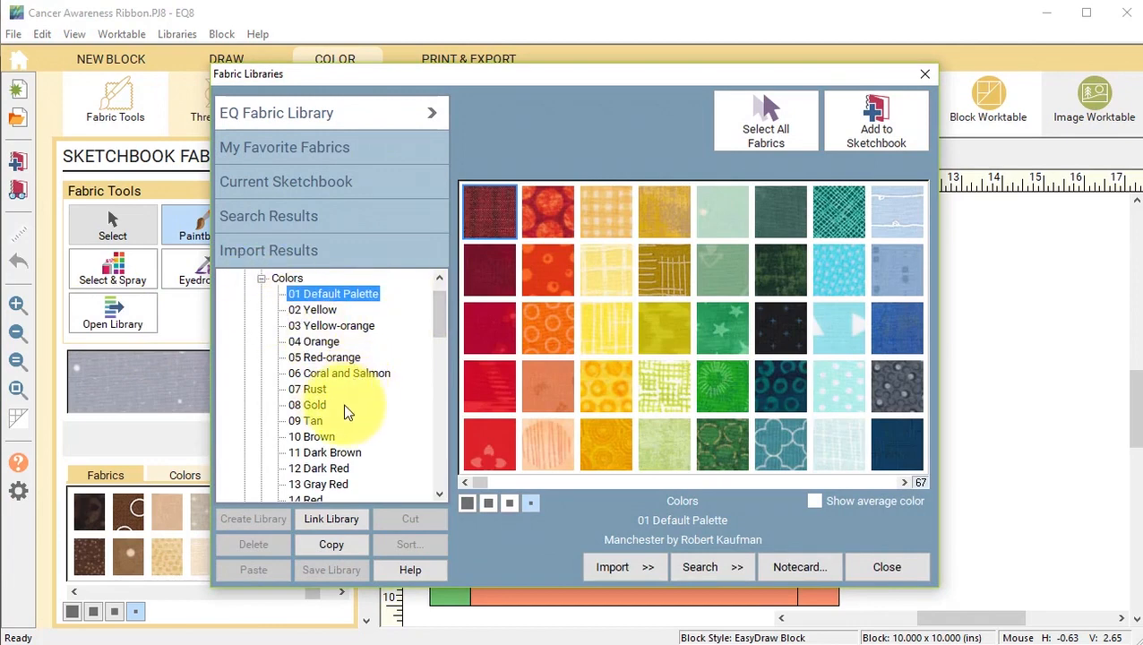
{"action": "scroll", "coordinate": [349, 409], "scroll_direction": "down", "scroll_amount": 1}
{"action": "scroll", "coordinate": [357, 450], "scroll_direction": "down", "scroll_amount": 1}
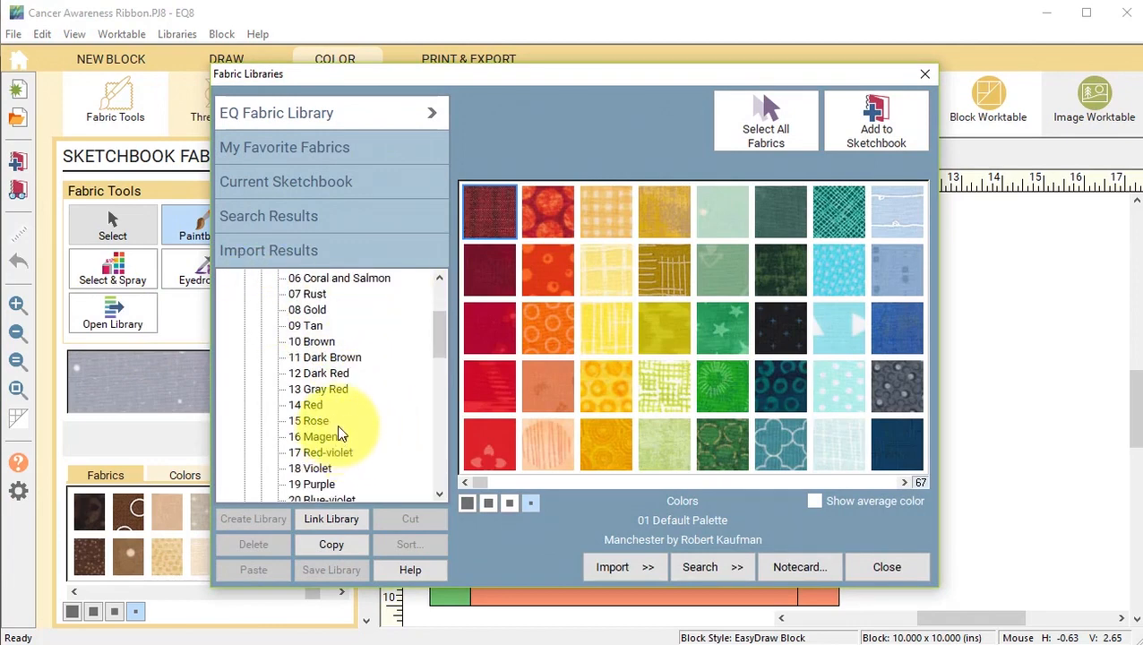
{"action": "left_click", "coordinate": [318, 423]}
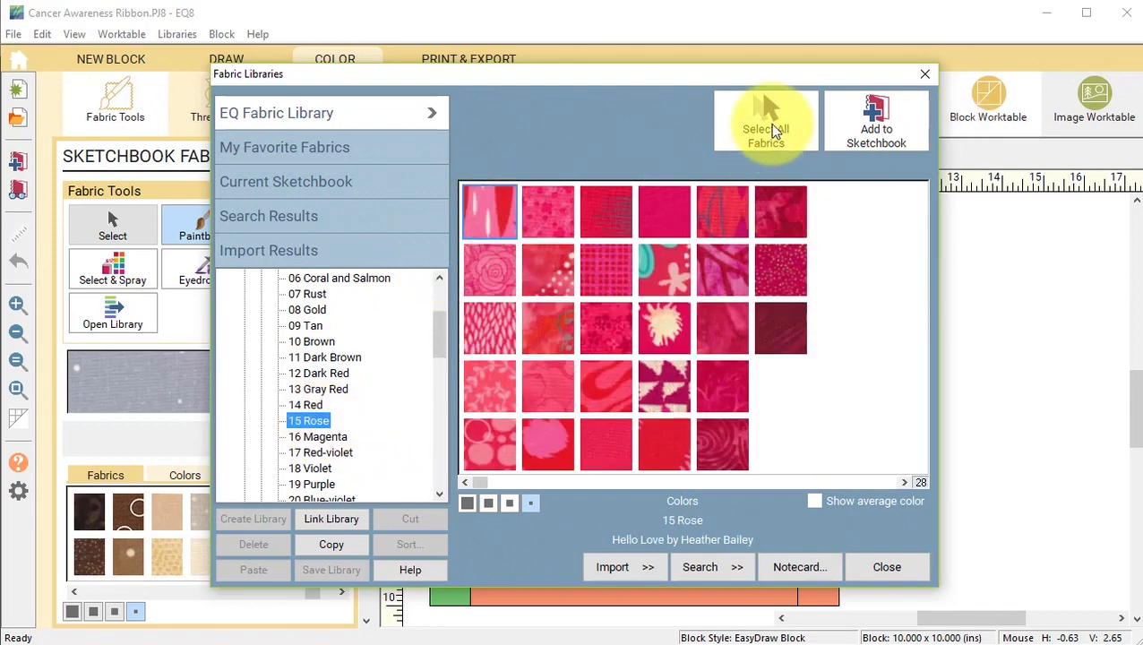
{"action": "left_click", "coordinate": [769, 128]}
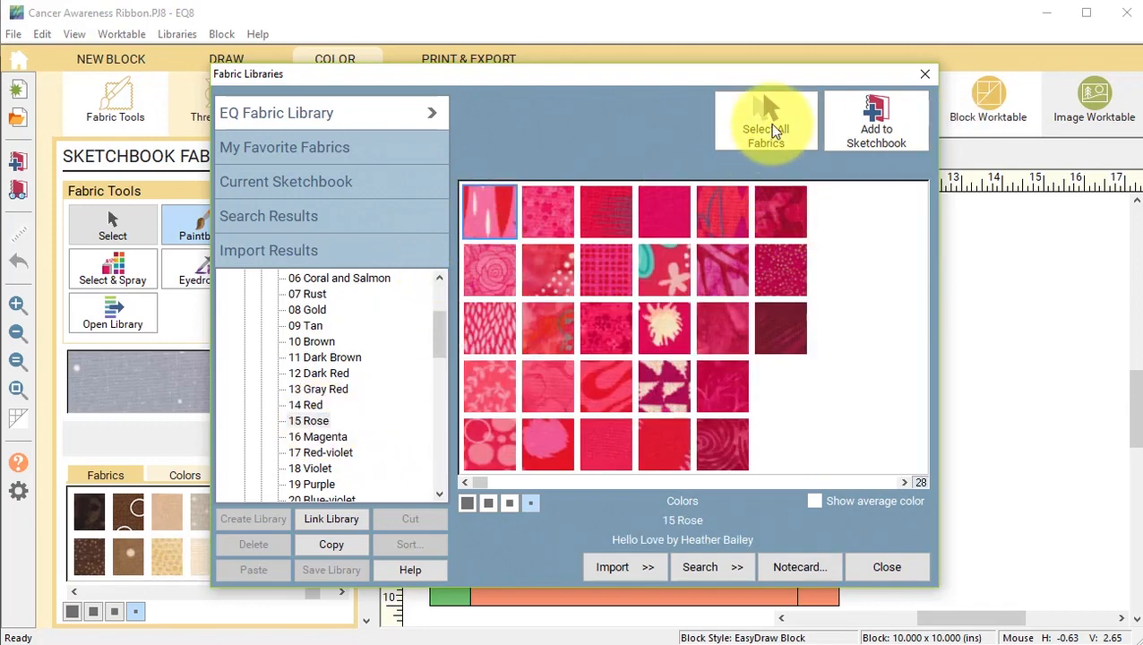
{"action": "left_click", "coordinate": [879, 111]}
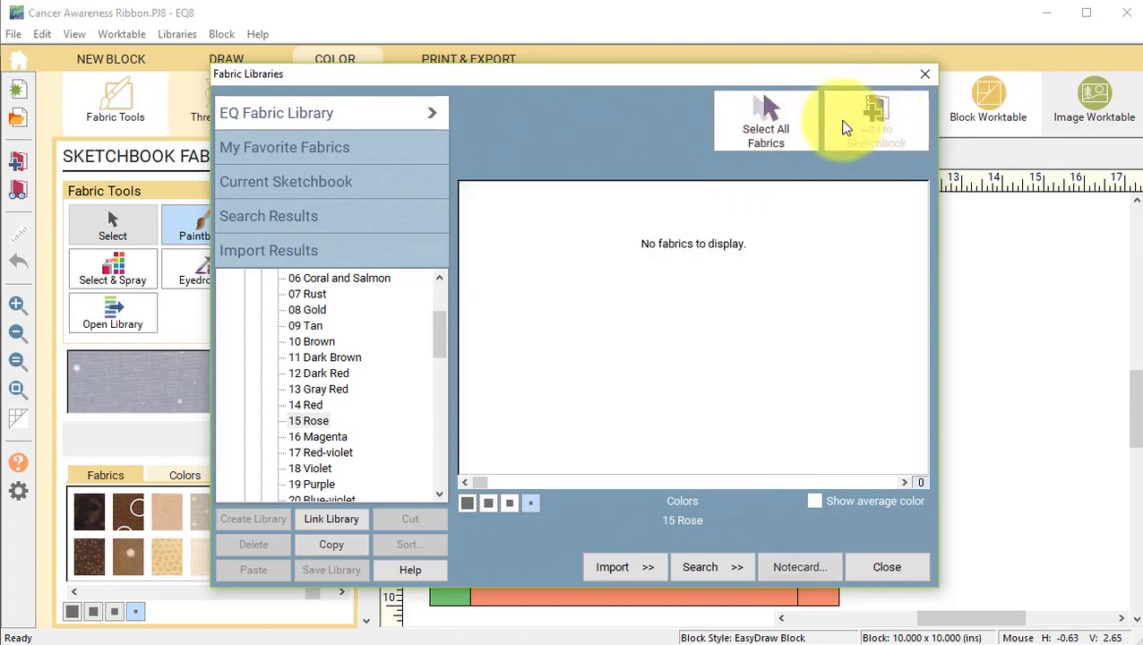
- Add all 40 Cool Pink fabrics to the sketchbook and close the fabric library
{"action": "scroll", "coordinate": [360, 424], "scroll_direction": "down", "scroll_amount": 2}
{"action": "scroll", "coordinate": [360, 424], "scroll_direction": "down", "scroll_amount": 2}
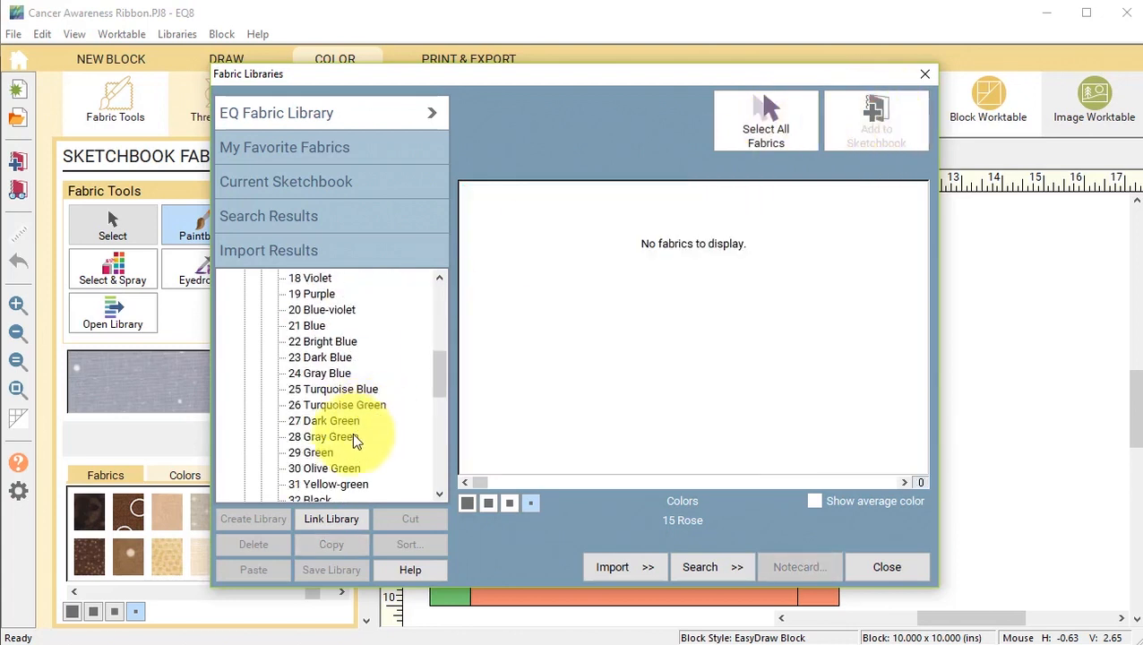
{"action": "scroll", "coordinate": [356, 454], "scroll_direction": "down", "scroll_amount": 2}
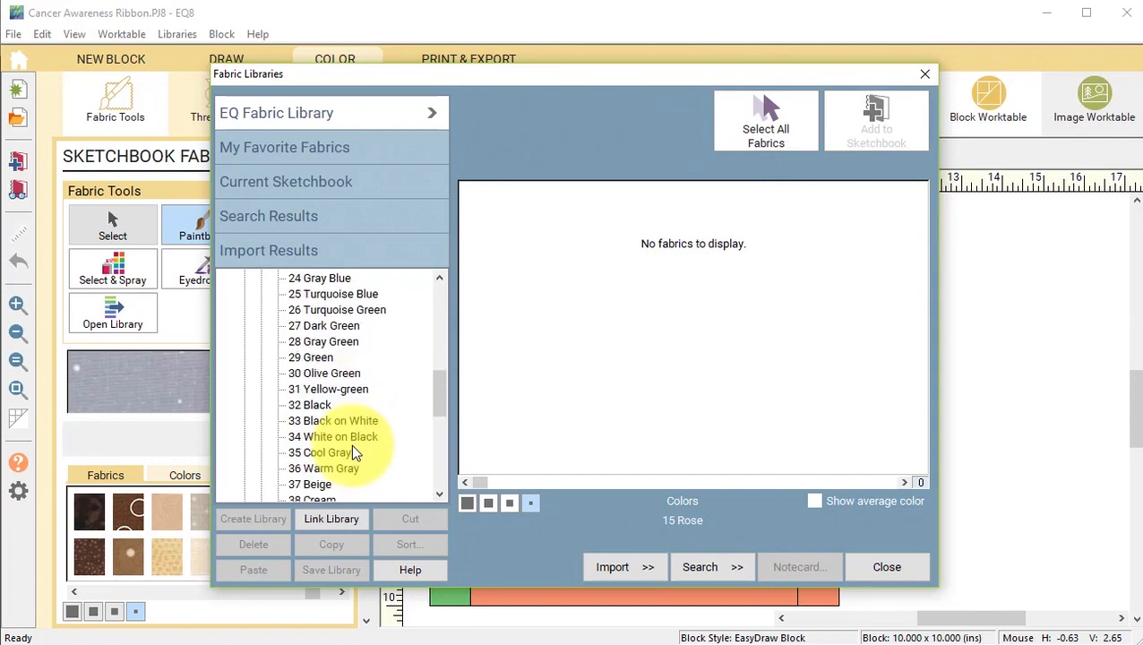
{"action": "scroll", "coordinate": [372, 468], "scroll_direction": "down", "scroll_amount": 1}
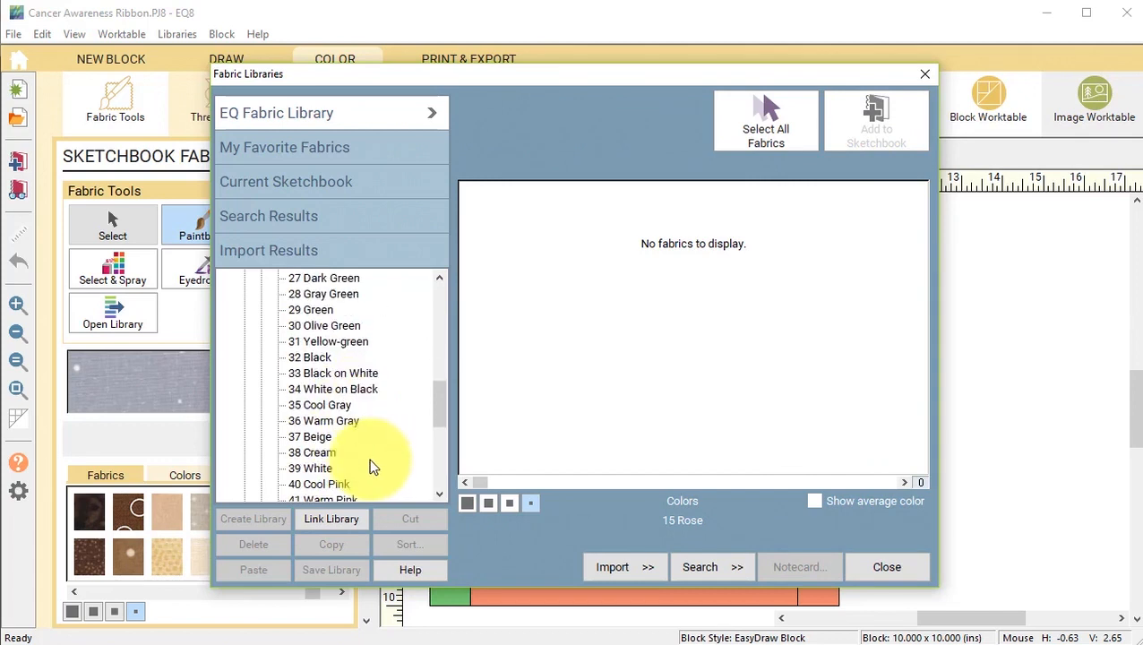
{"action": "left_click", "coordinate": [333, 484]}
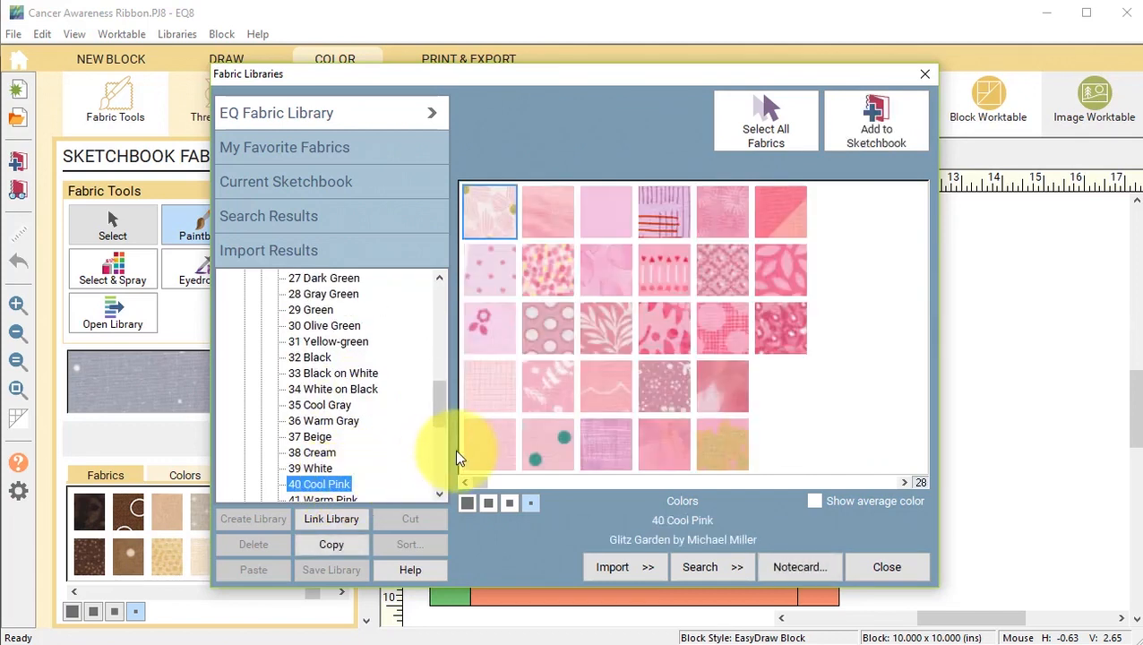
{"action": "scroll", "coordinate": [358, 470], "scroll_direction": "down", "scroll_amount": 1}
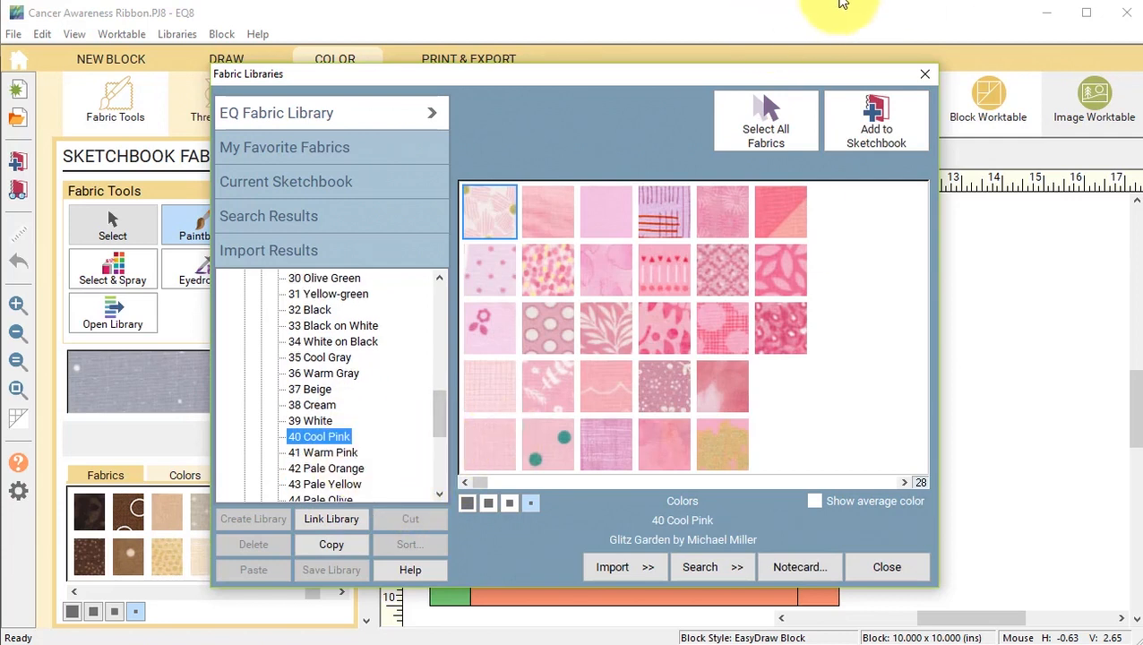
{"action": "left_click", "coordinate": [769, 117]}
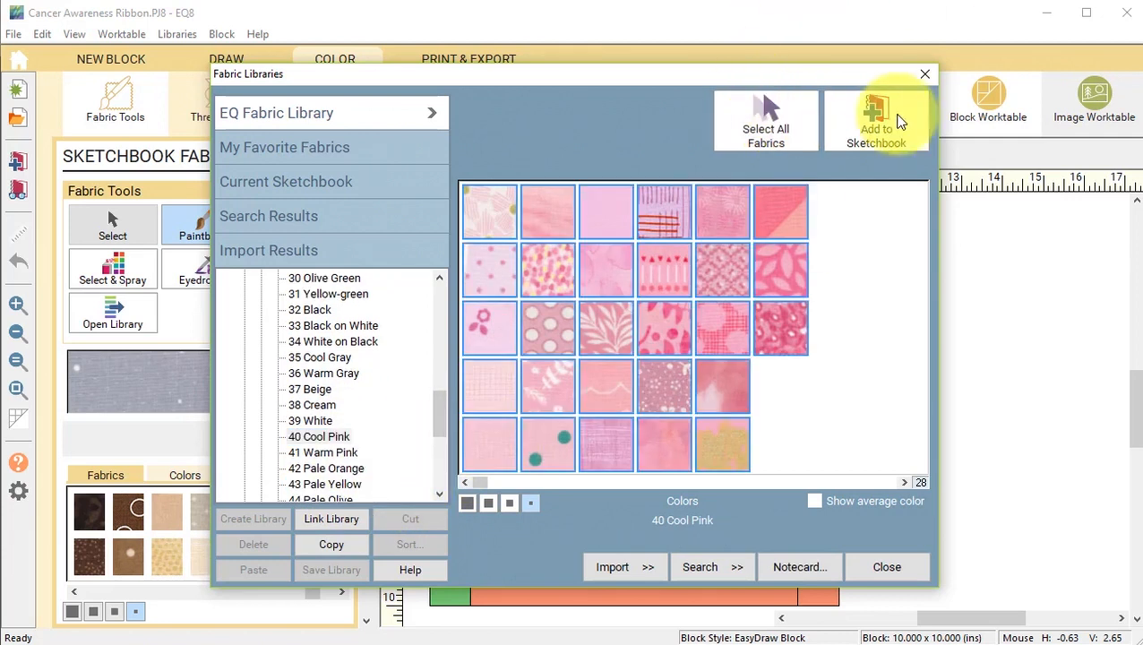
{"action": "left_click", "coordinate": [900, 122]}
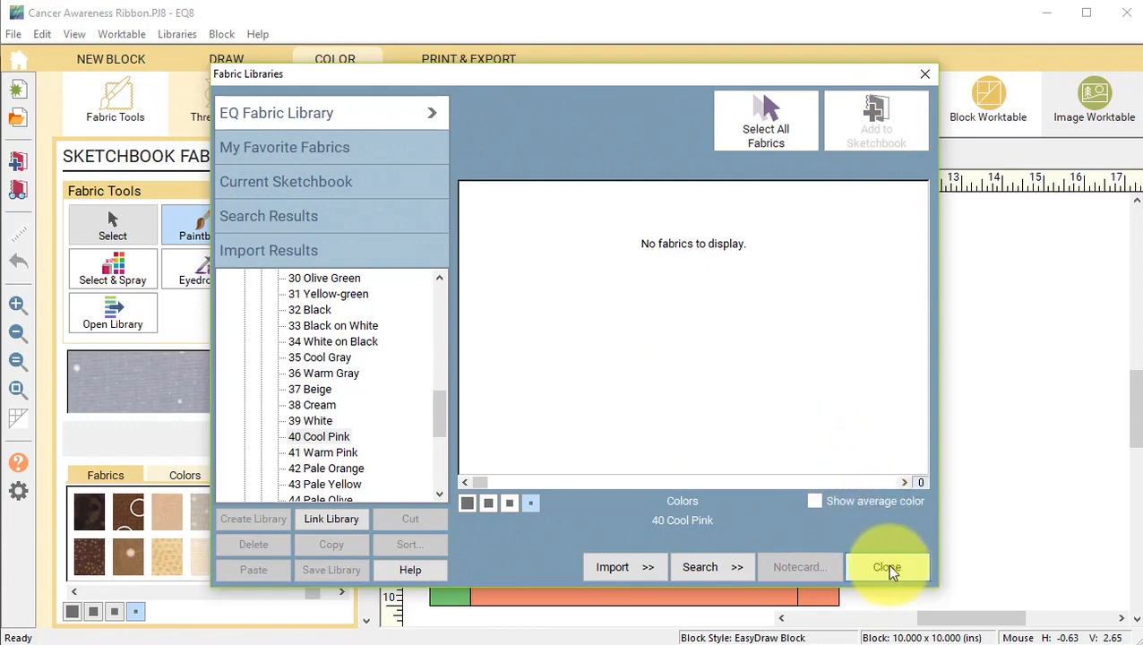
{"action": "left_click", "coordinate": [898, 578]}
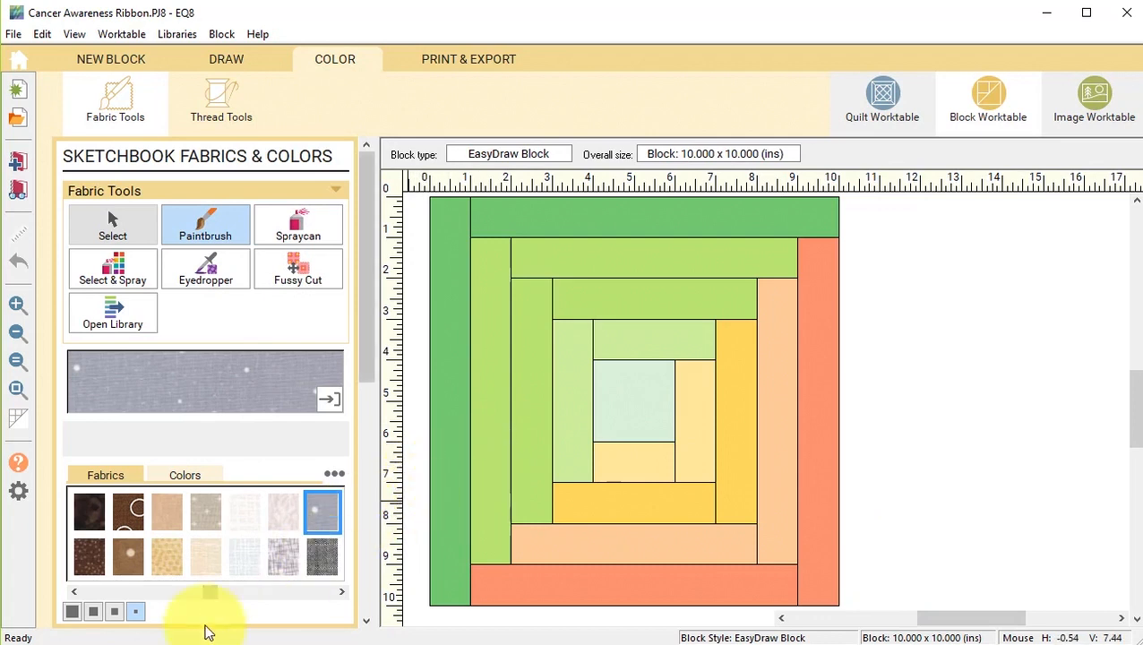
- Paint the block's outermost left and upper strips with the dark pink crosshatch fabric
{"action": "left_click_drag", "start_coordinate": [207, 592], "coordinate": [241, 592]}
{"action": "left_click", "coordinate": [88, 512]}
{"action": "left_click", "coordinate": [450, 235]}
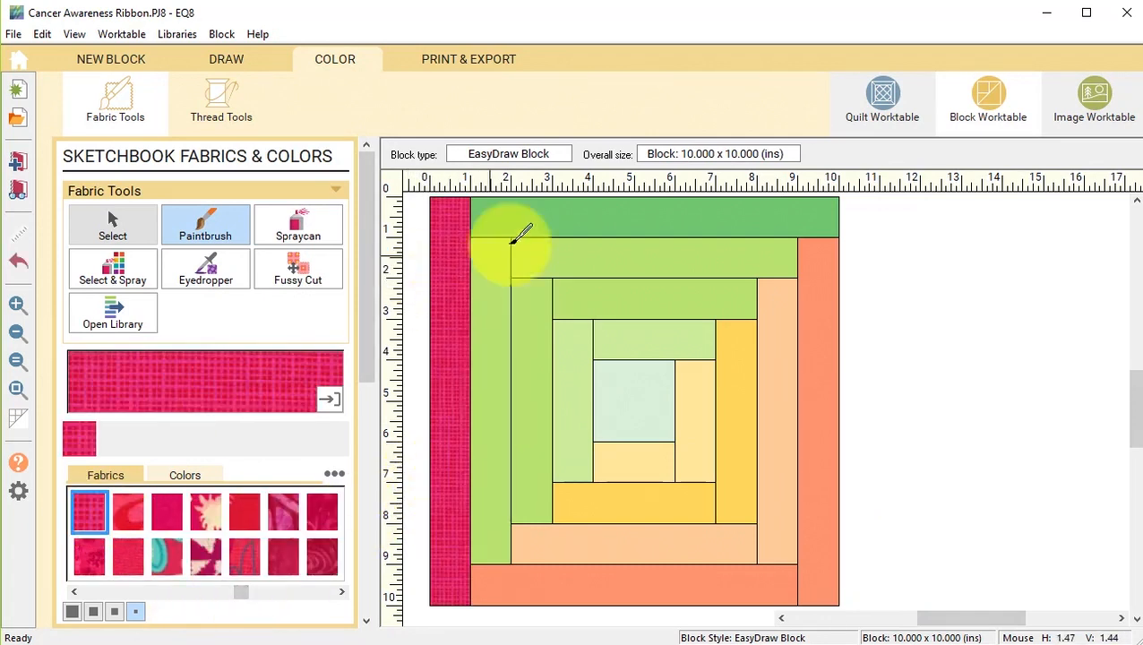
{"action": "left_click", "coordinate": [520, 220]}
- Paint the second ring's left and upper strips with the pink rose-print fabric
{"action": "left_click_drag", "start_coordinate": [238, 592], "coordinate": [221, 592]}
{"action": "left_click", "coordinate": [128, 512]}
{"action": "left_click", "coordinate": [491, 287]}
{"action": "left_click", "coordinate": [553, 269]}
- Paint the third ring's left and upper strips with the circle print and the innermost ring's with the rose print
{"action": "left_click", "coordinate": [166, 552]}
{"action": "left_click", "coordinate": [537, 367]}
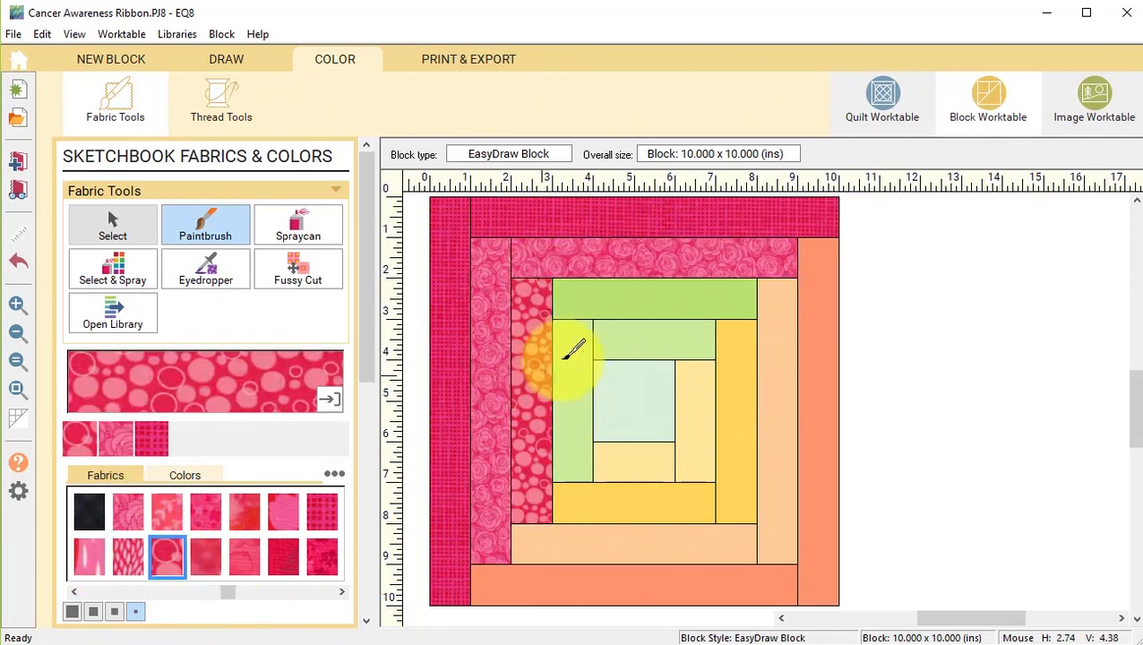
{"action": "left_click", "coordinate": [591, 302]}
{"action": "left_click", "coordinate": [128, 512]}
{"action": "left_click", "coordinate": [571, 403]}
{"action": "left_click", "coordinate": [649, 349]}
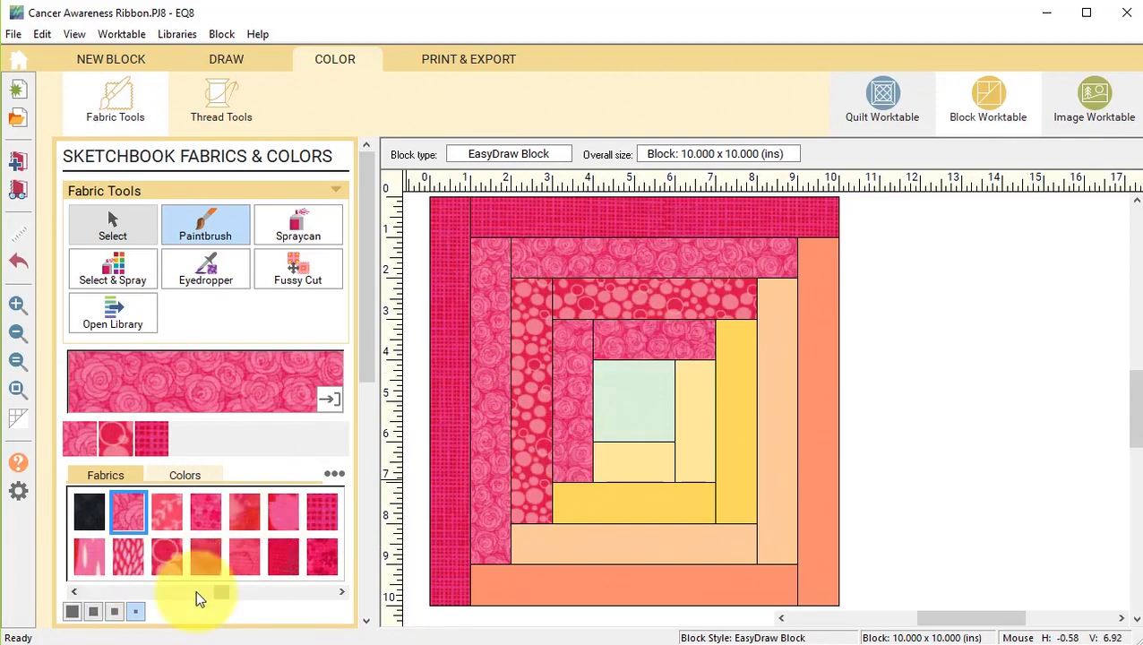
- Paint the block's center square with the solid magenta fabric that has white petals
{"action": "left_click_drag", "start_coordinate": [223, 592], "coordinate": [299, 593]}
{"action": "left_click", "coordinate": [285, 559]}
{"action": "left_click", "coordinate": [631, 400]}
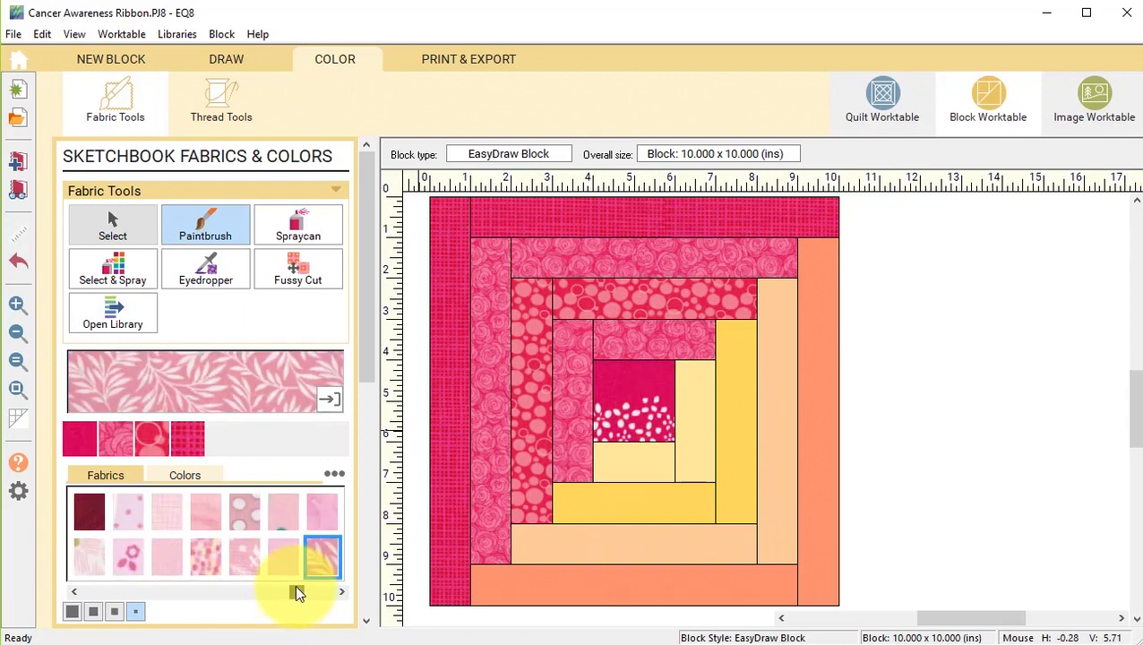
- Use the Spraycan to fill all right and lower strips of the block with the pale pink flower fabric
{"action": "left_click", "coordinate": [206, 515]}
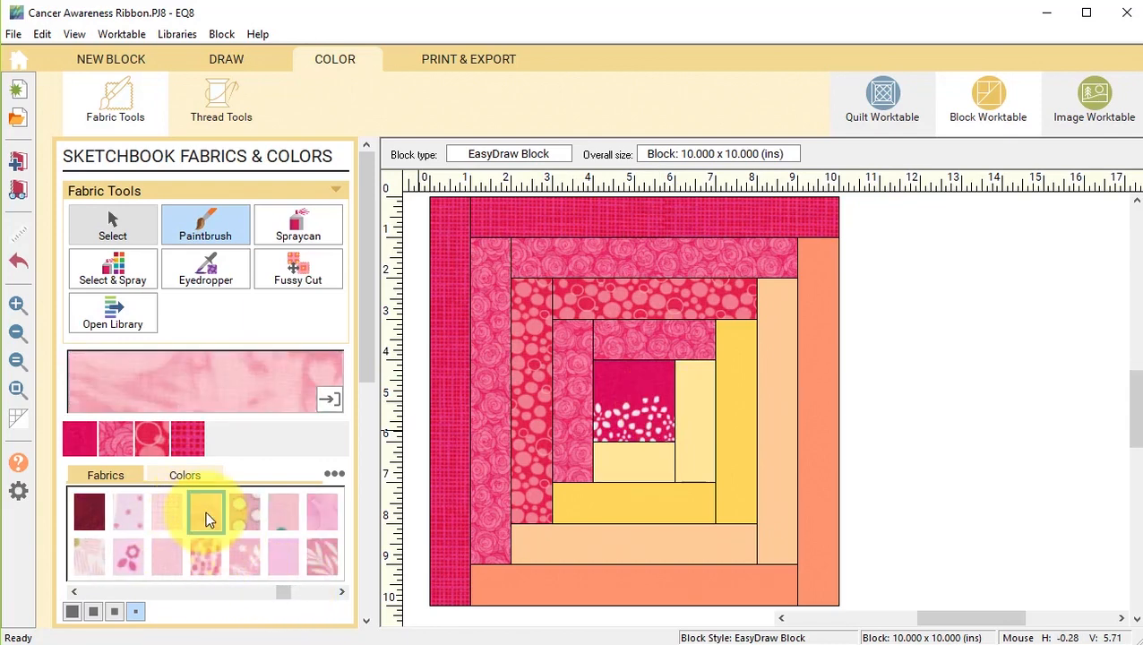
{"action": "left_click", "coordinate": [131, 553]}
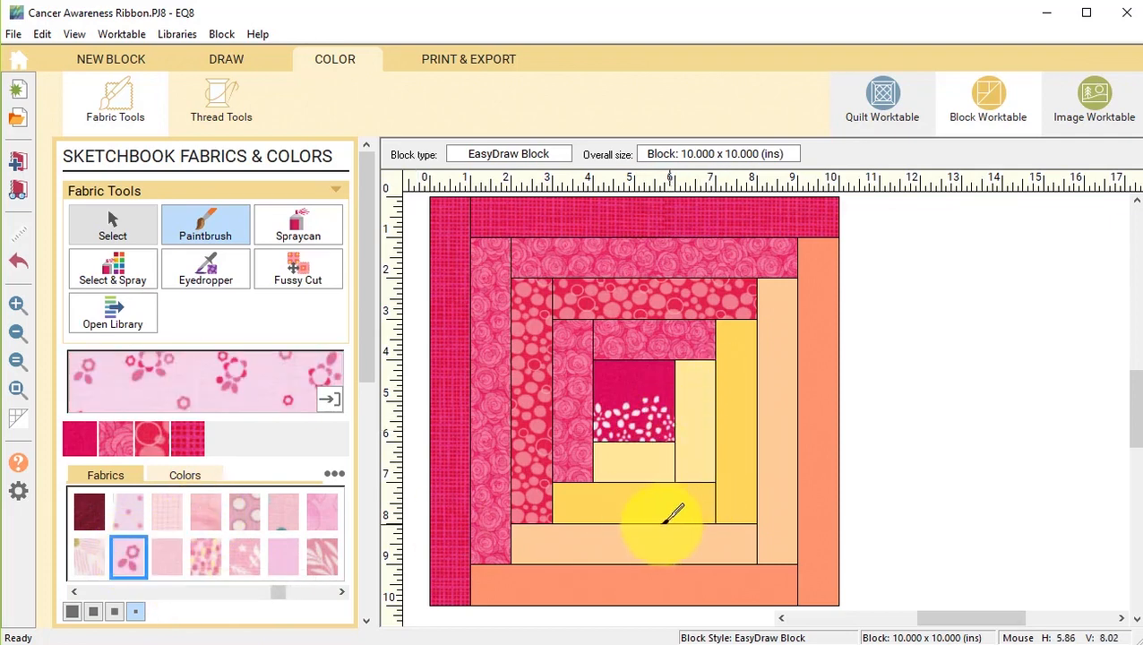
{"action": "left_click", "coordinate": [296, 217]}
{"action": "left_click", "coordinate": [660, 470]}
{"action": "left_click", "coordinate": [683, 504]}
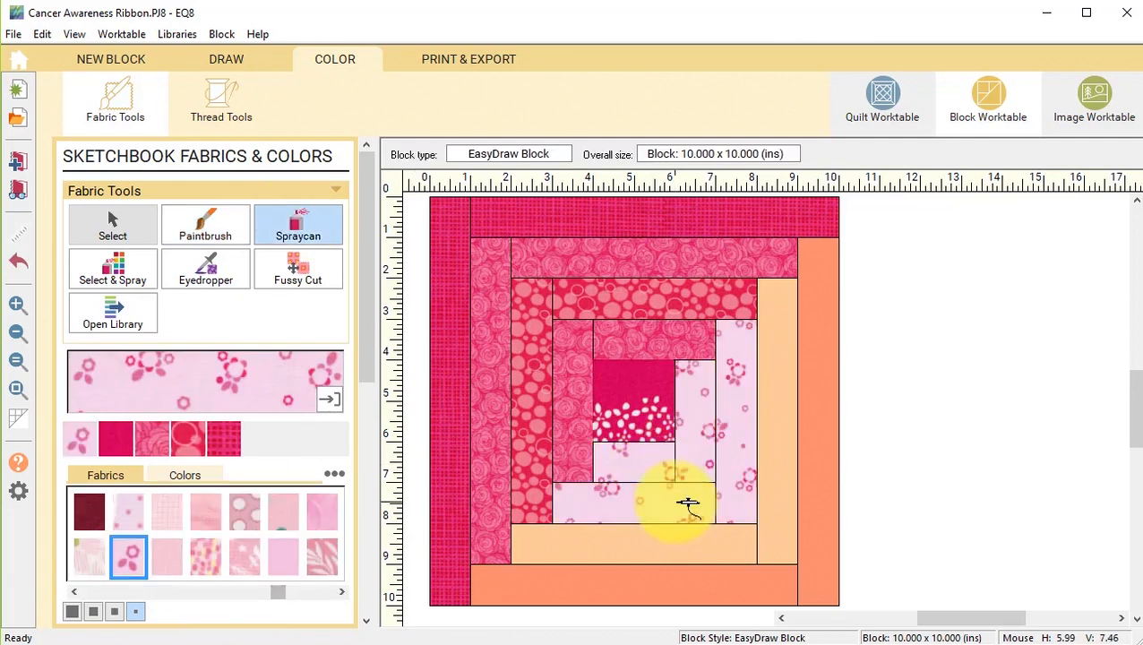
{"action": "left_click", "coordinate": [722, 538]}
{"action": "left_click", "coordinate": [761, 576]}
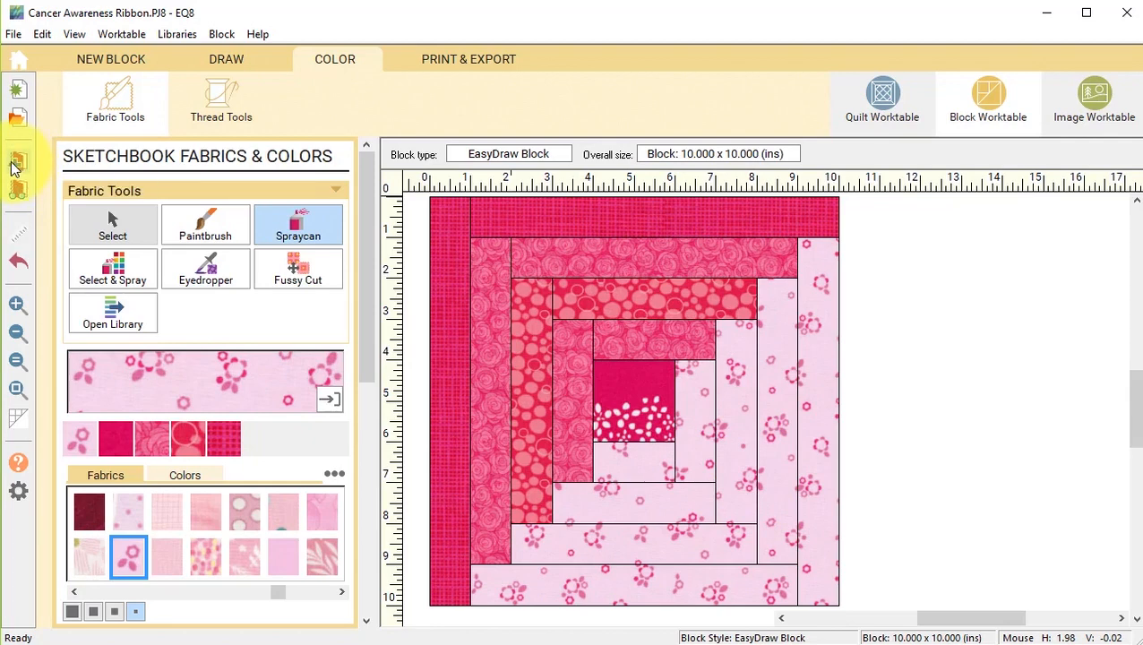
- Sample fabrics from the block to recolor the innermost right strip in the rose print and the next one outward in the circle print
{"action": "left_click", "coordinate": [205, 226]}
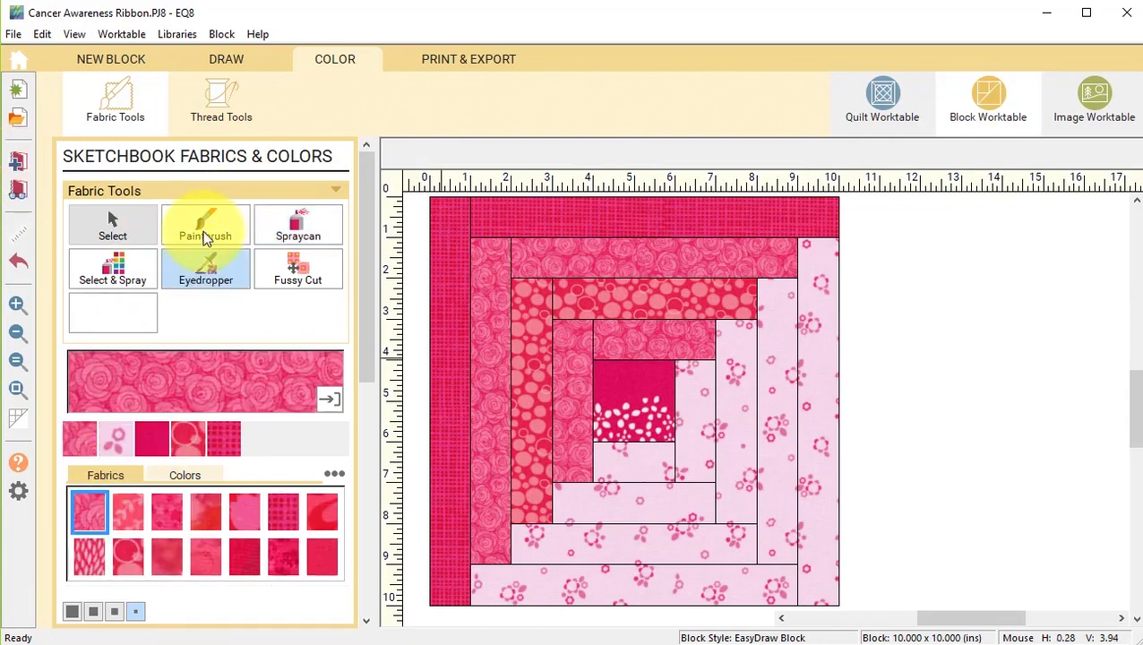
{"action": "left_click", "coordinate": [692, 381]}
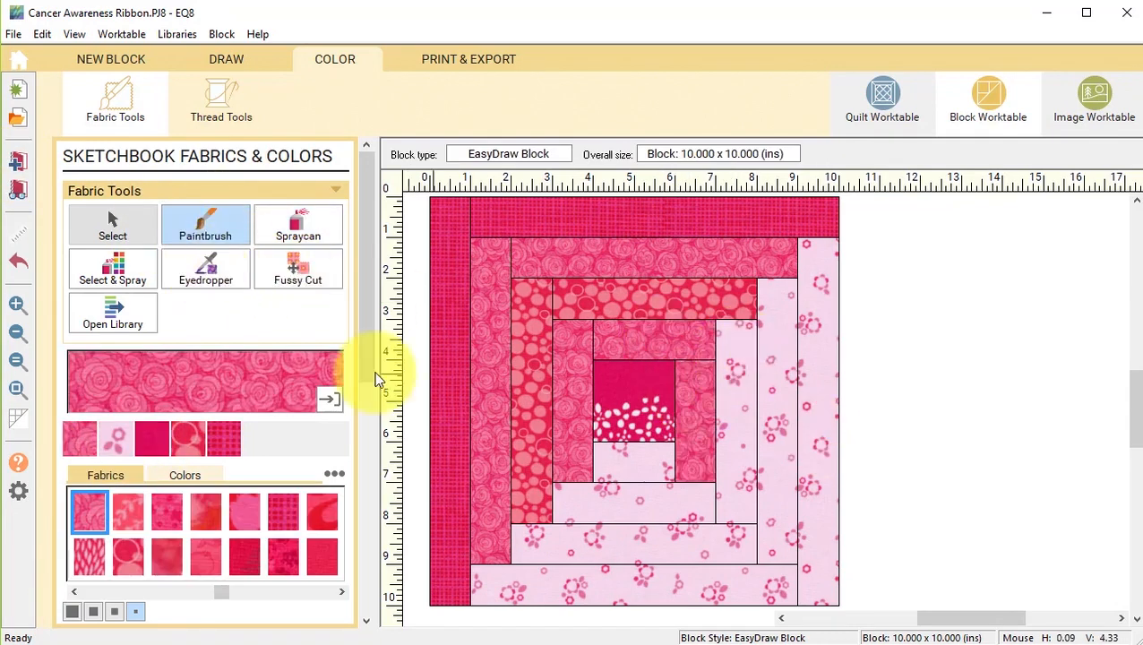
{"action": "left_click", "coordinate": [206, 269]}
{"action": "left_click", "coordinate": [708, 296]}
{"action": "left_click", "coordinate": [730, 345]}
- Recolor the block's two outer right strips with sampled fabrics: rose print on the inner one, crosshatch on the outermost
{"action": "left_click", "coordinate": [205, 268]}
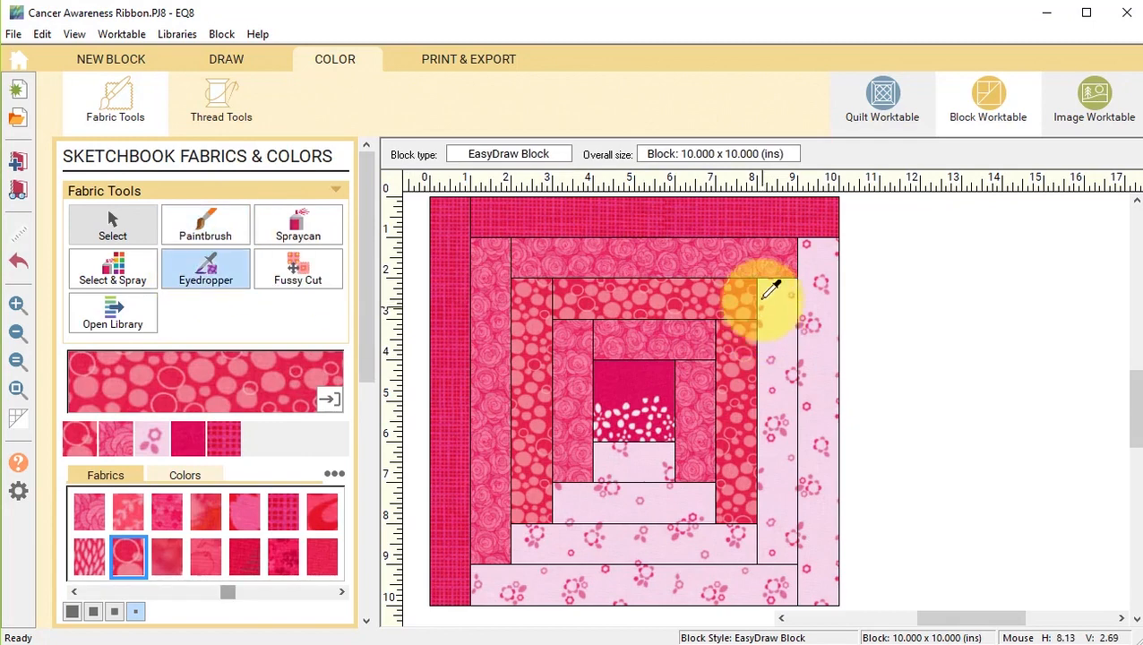
{"action": "left_click", "coordinate": [751, 264]}
{"action": "left_click", "coordinate": [777, 362]}
{"action": "left_click", "coordinate": [215, 276]}
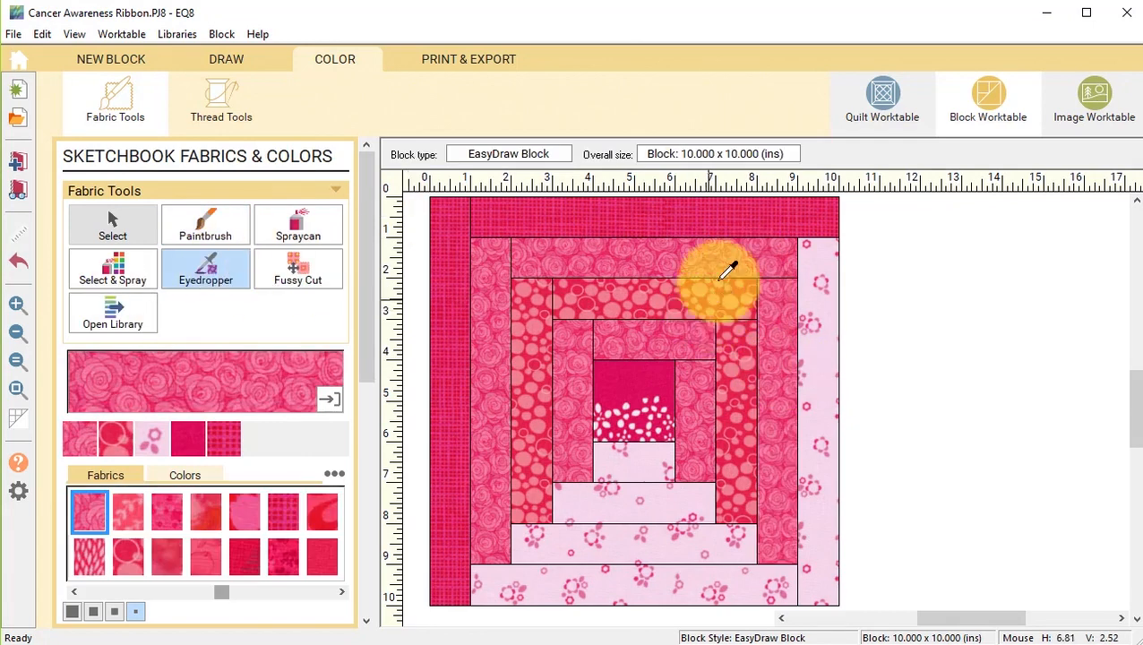
{"action": "left_click", "coordinate": [745, 220]}
{"action": "left_click", "coordinate": [816, 307]}
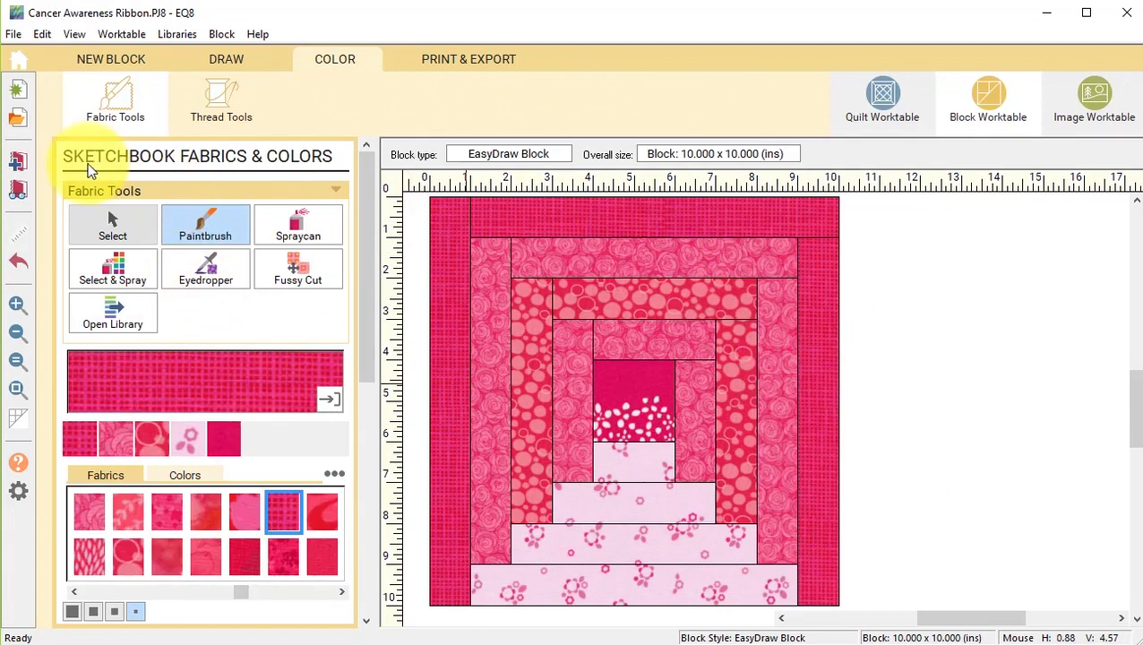
- Add the recolored log cabin block to the sketchbook and get the Paintbrush ready for another coloring
{"action": "left_click", "coordinate": [17, 163]}
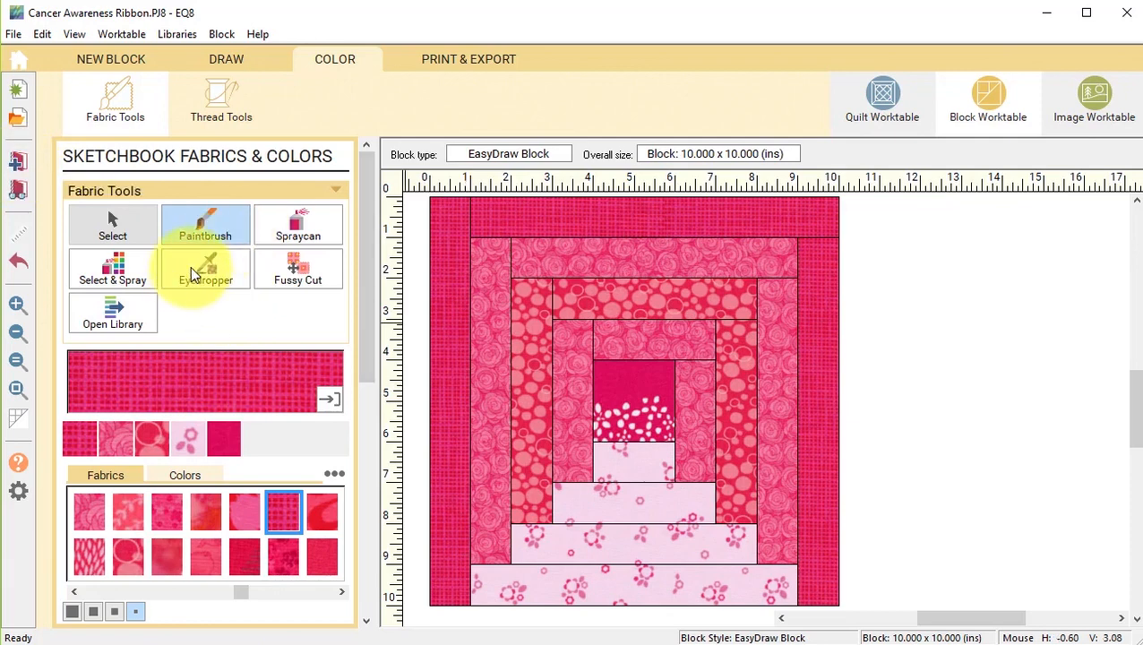
{"action": "left_click", "coordinate": [201, 231]}
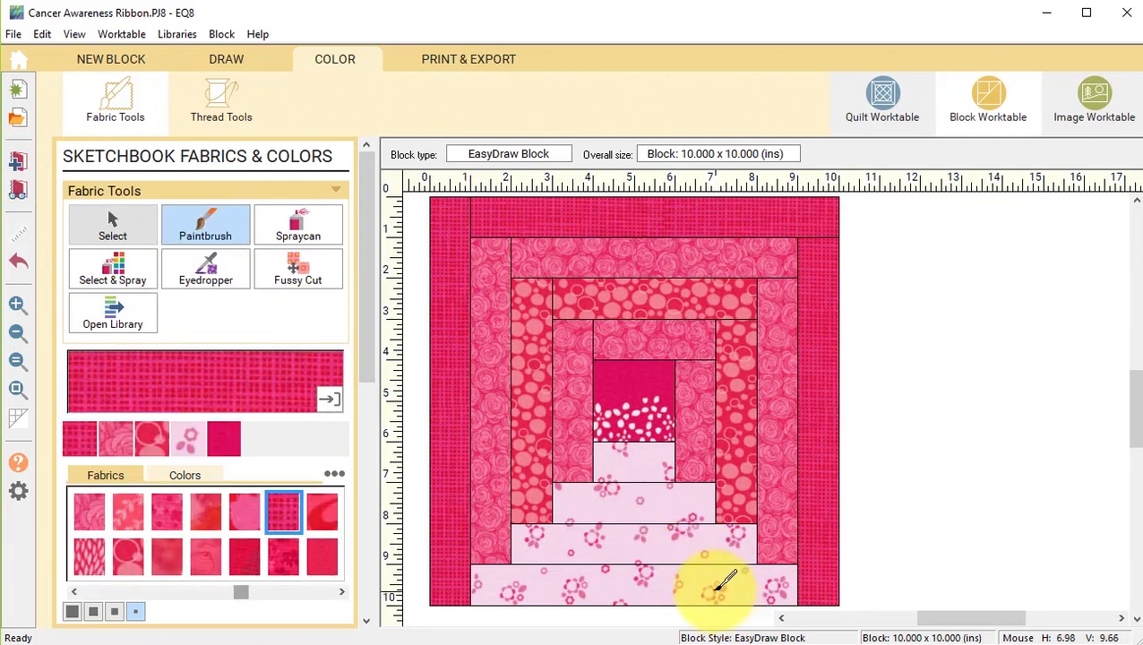
- Recolor the block's three outer lower strips with the Paintbrush: crosshatch outermost, rose print next inward, circle print on the third
{"action": "left_click", "coordinate": [722, 580]}
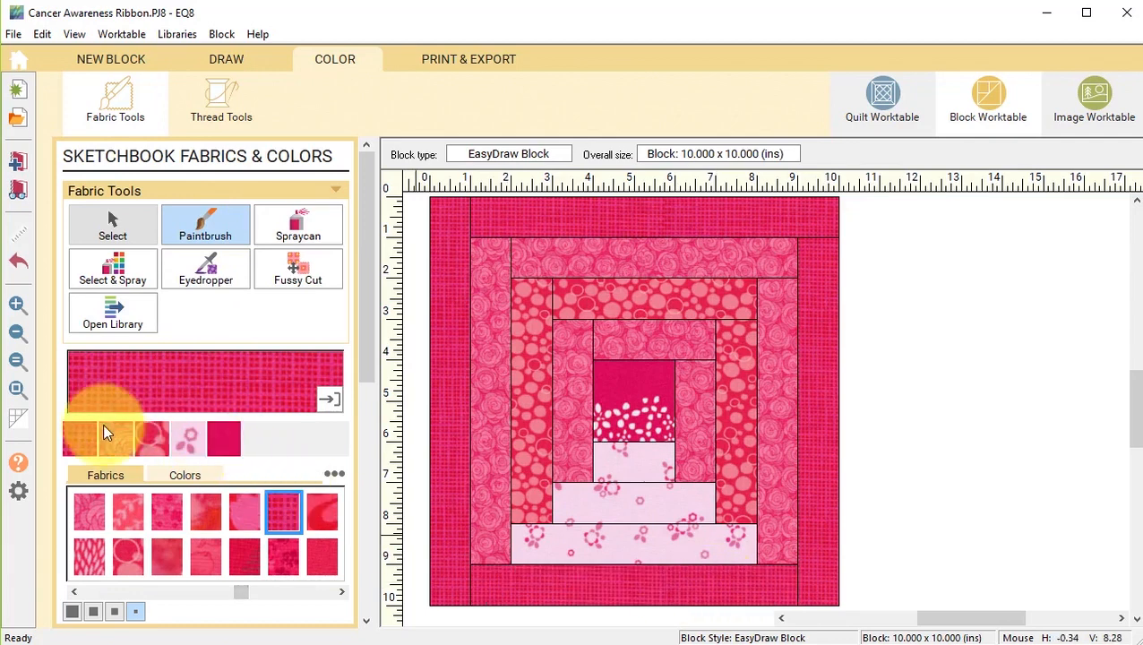
{"action": "left_click", "coordinate": [90, 511]}
{"action": "left_click", "coordinate": [643, 530]}
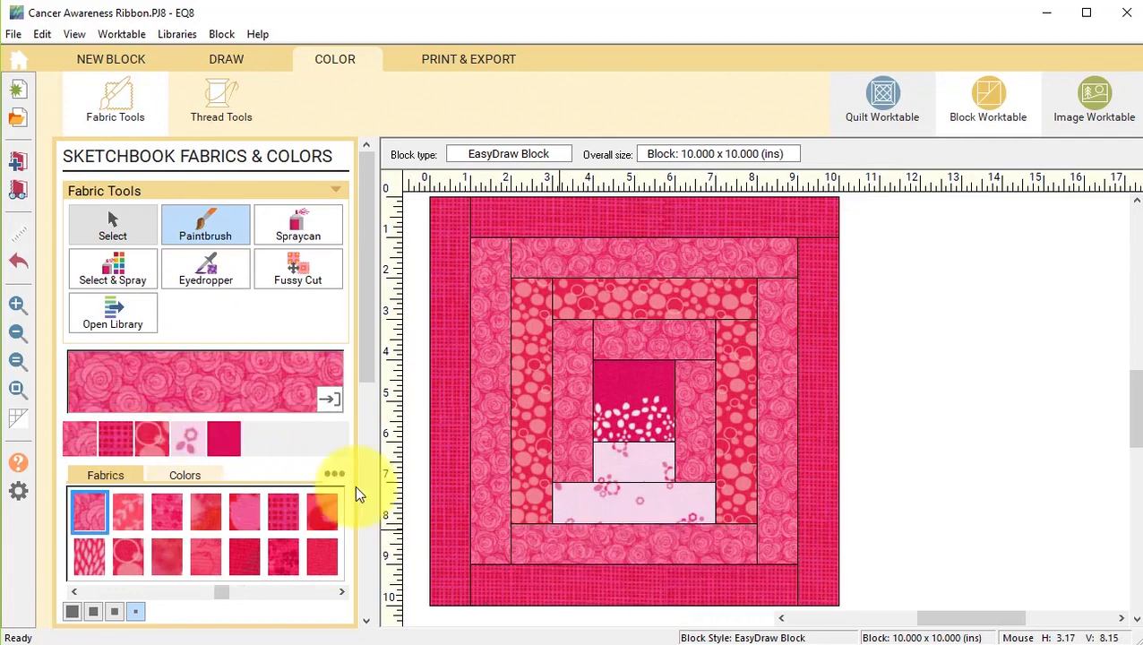
{"action": "left_click", "coordinate": [147, 439]}
{"action": "left_click", "coordinate": [618, 506]}
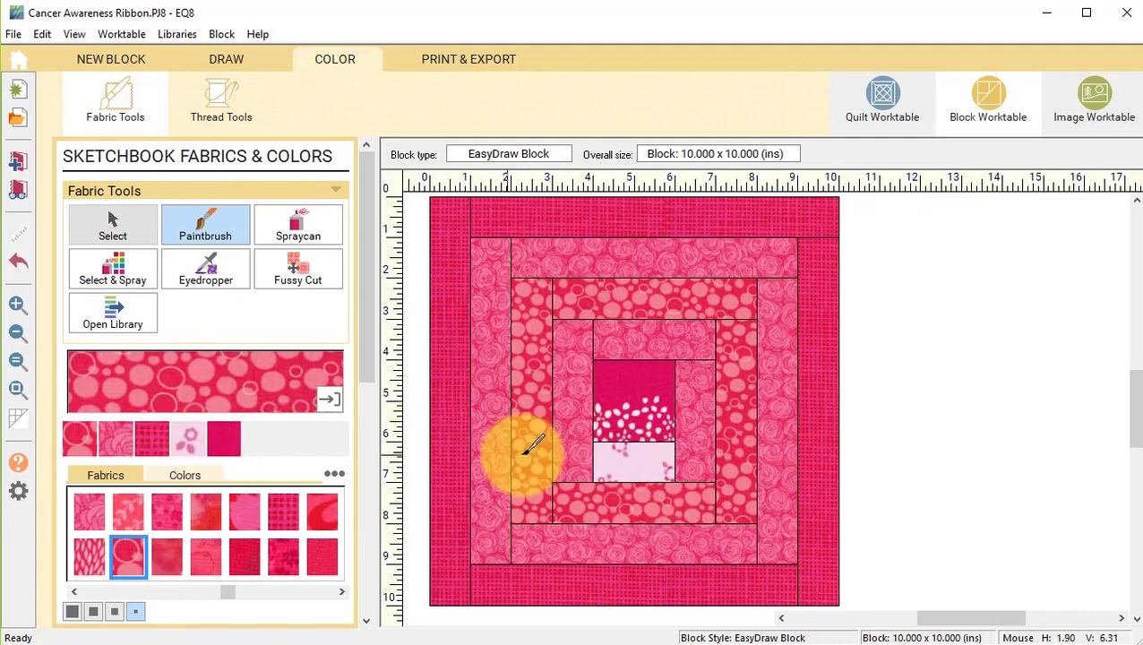
- Sample the rose print for the innermost lower strip and add the all-dark block to the sketchbook
{"action": "left_click", "coordinate": [203, 269]}
{"action": "left_click", "coordinate": [695, 438]}
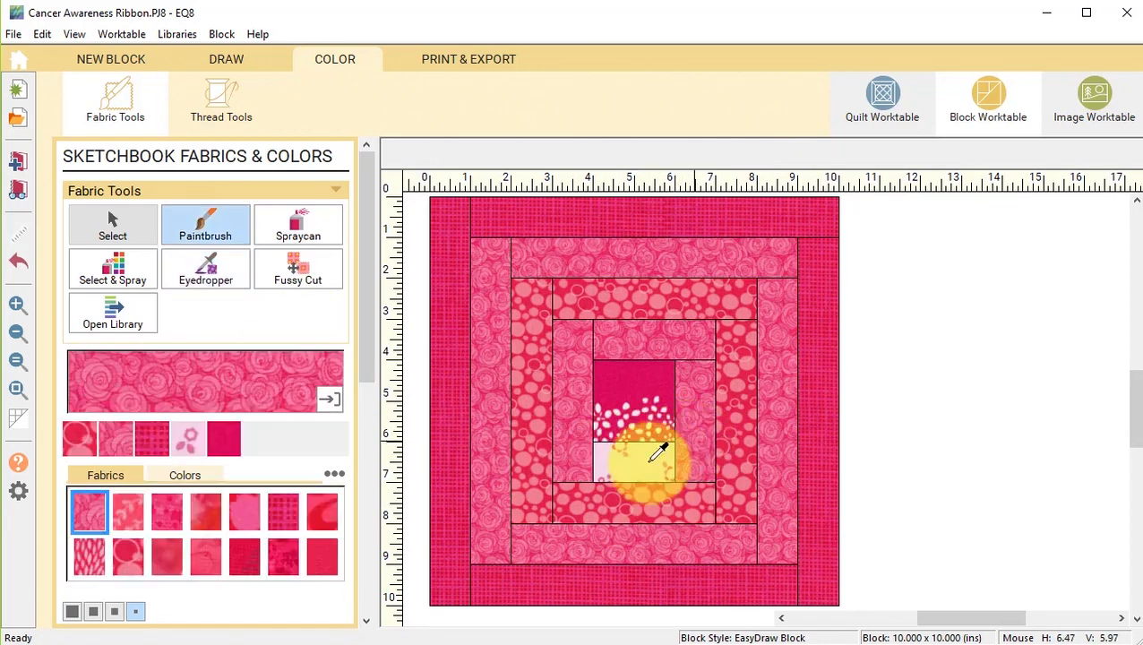
{"action": "left_click", "coordinate": [643, 462]}
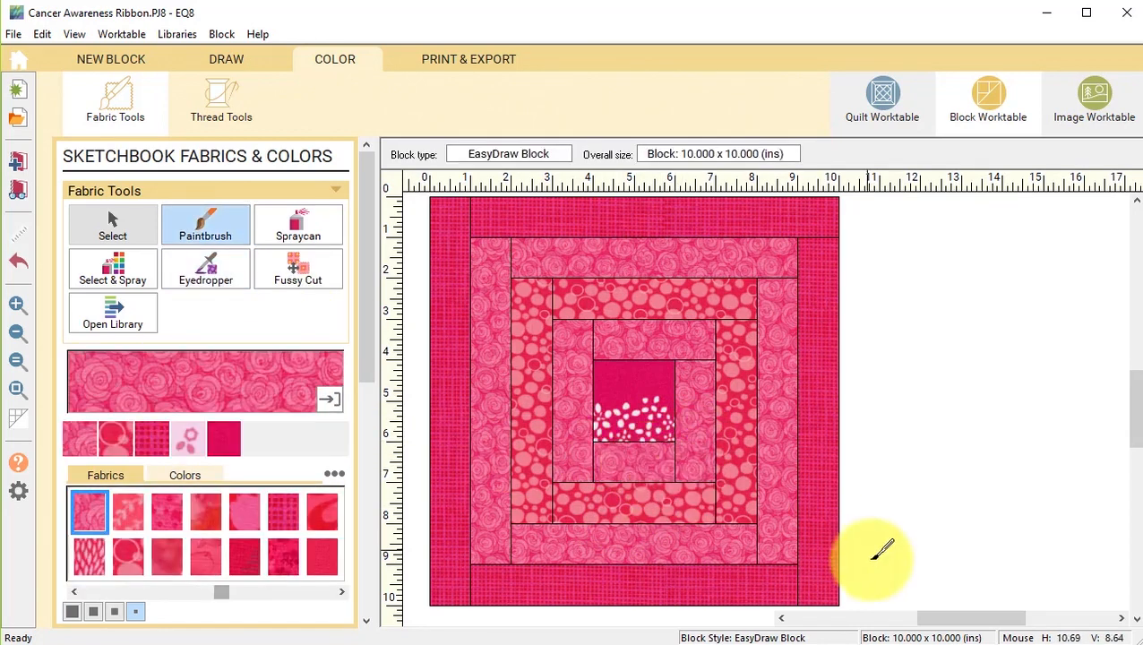
{"action": "left_click", "coordinate": [22, 167]}
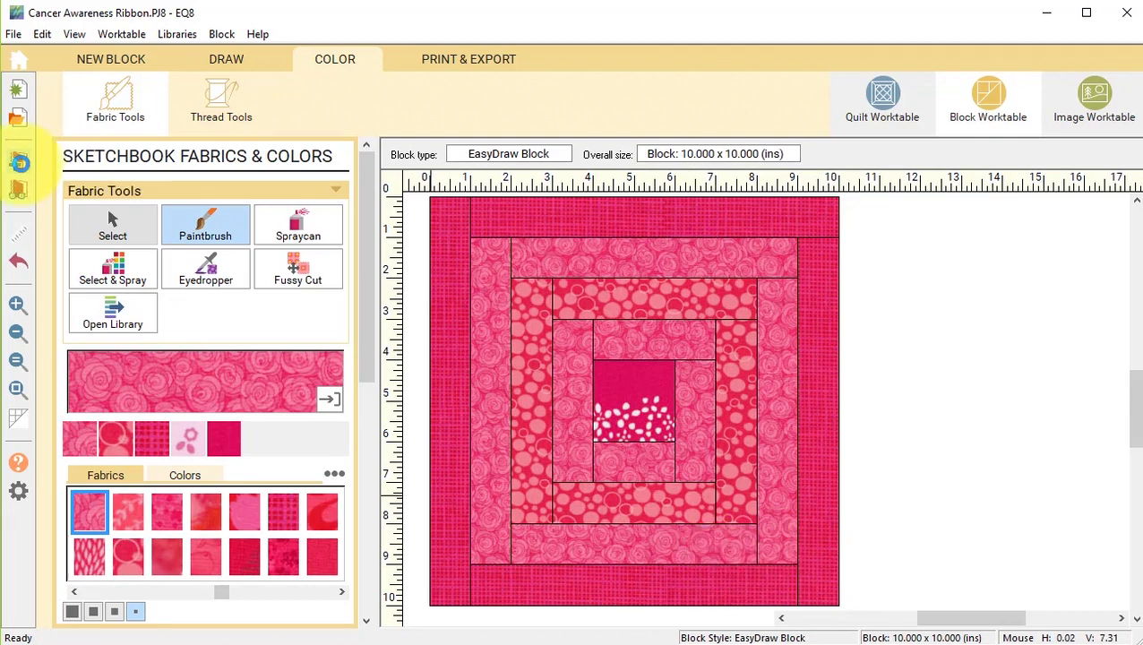
- Use the Spraycan to fill every patch of the block, including the center, with the pale pink flower fabric
{"action": "left_click", "coordinate": [185, 437]}
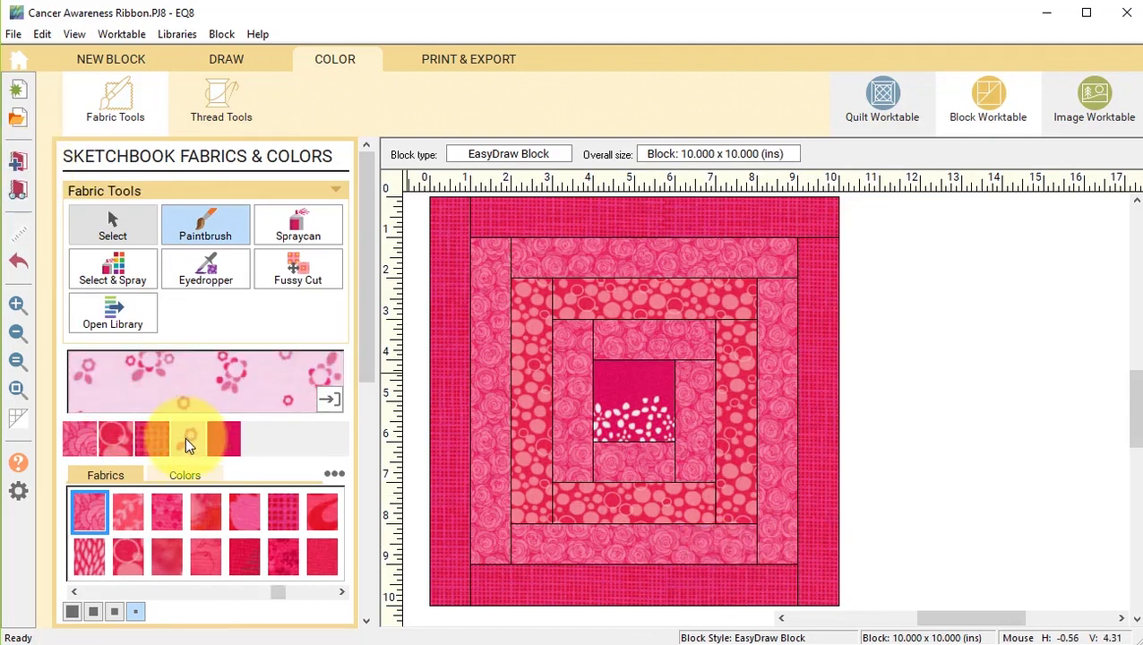
{"action": "left_click", "coordinate": [298, 223]}
{"action": "left_click", "coordinate": [462, 240]}
{"action": "left_click", "coordinate": [503, 276]}
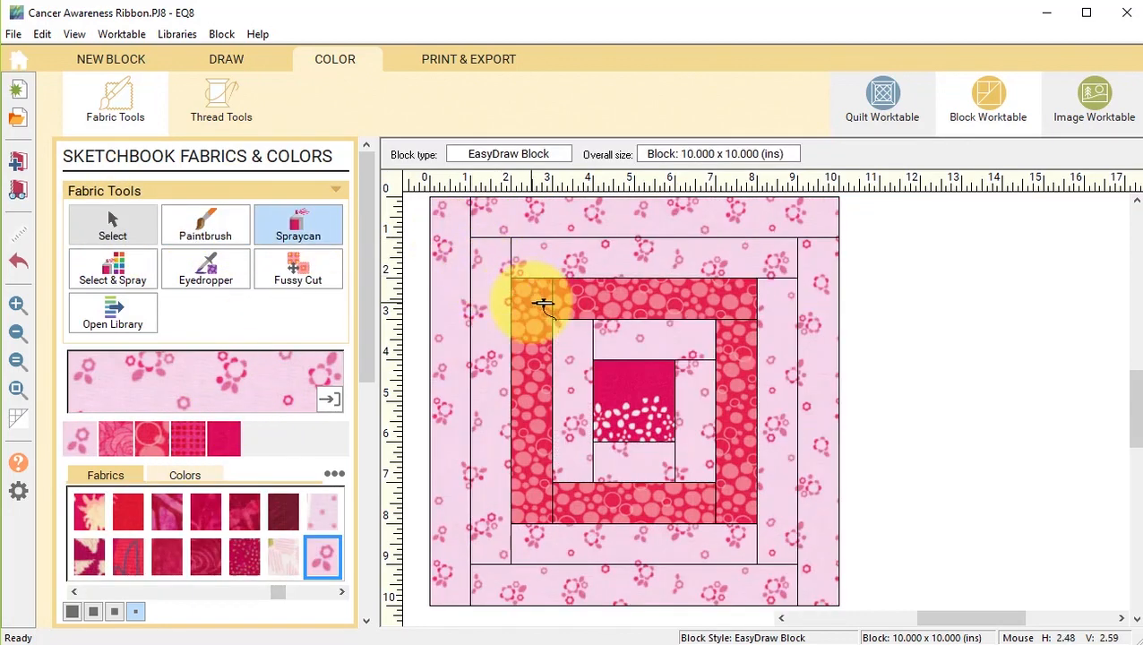
{"action": "left_click", "coordinate": [541, 303]}
{"action": "left_click", "coordinate": [618, 361]}
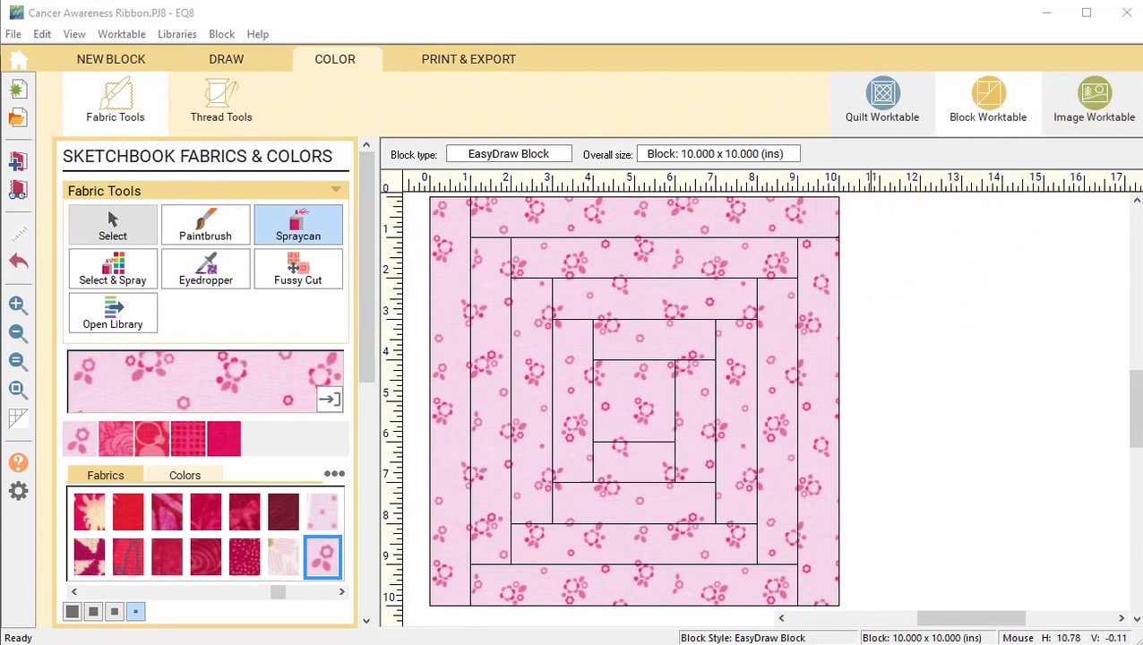
- Start a new quilt from scratch with the Horizontal layout style
{"action": "left_click", "coordinate": [18, 60]}
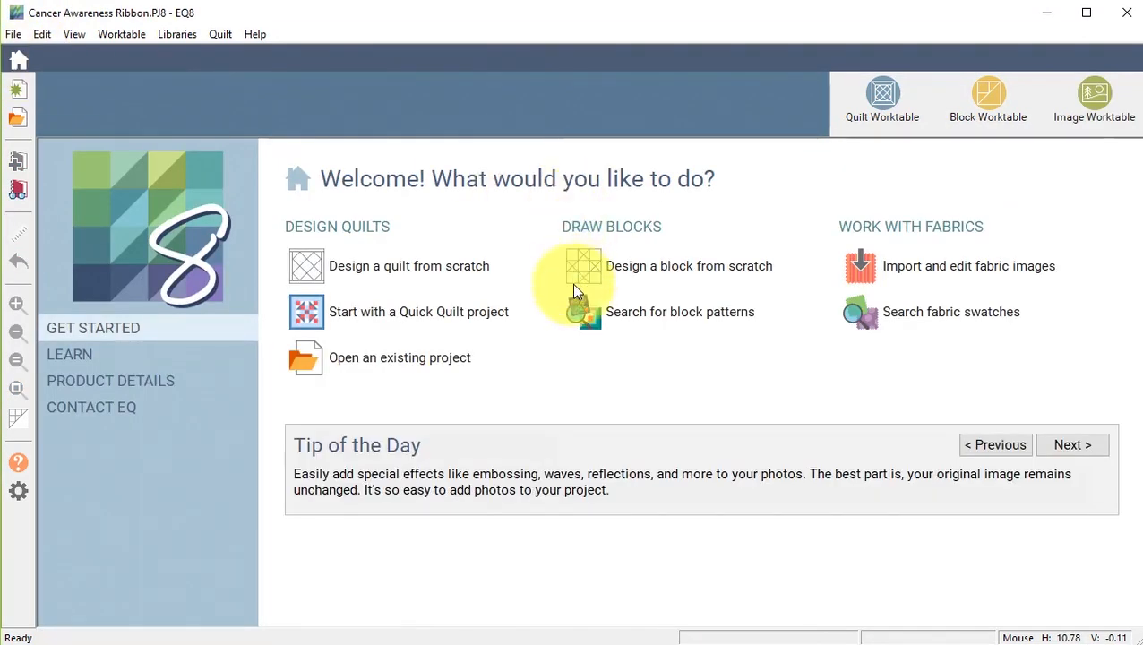
{"action": "left_click", "coordinate": [460, 270]}
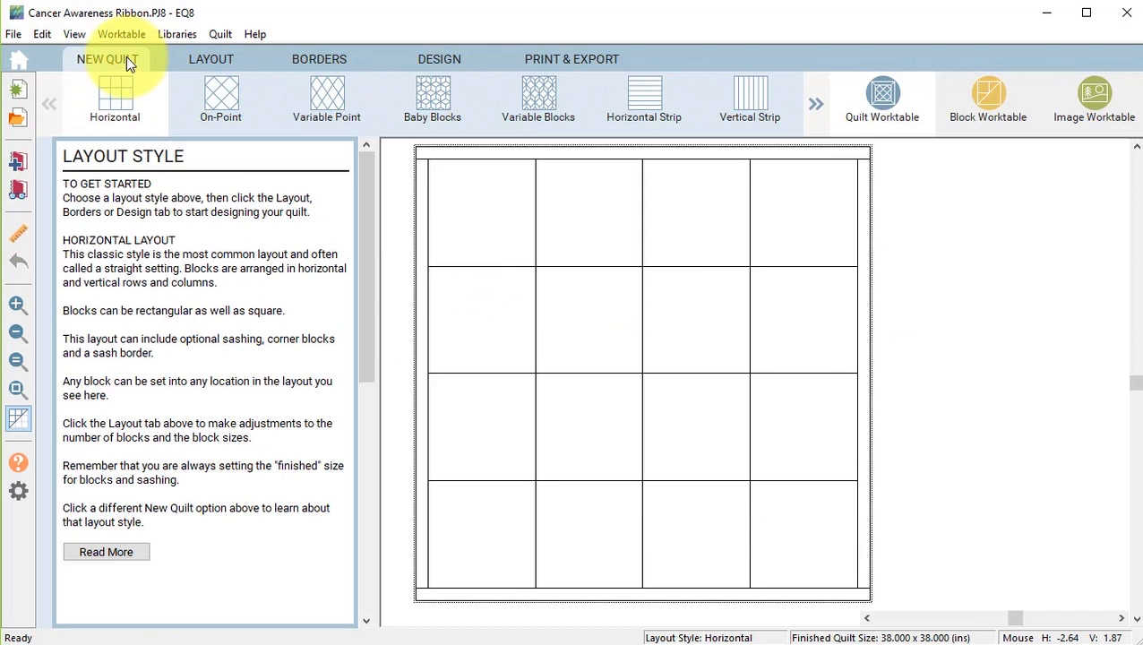
{"action": "left_click", "coordinate": [115, 100]}
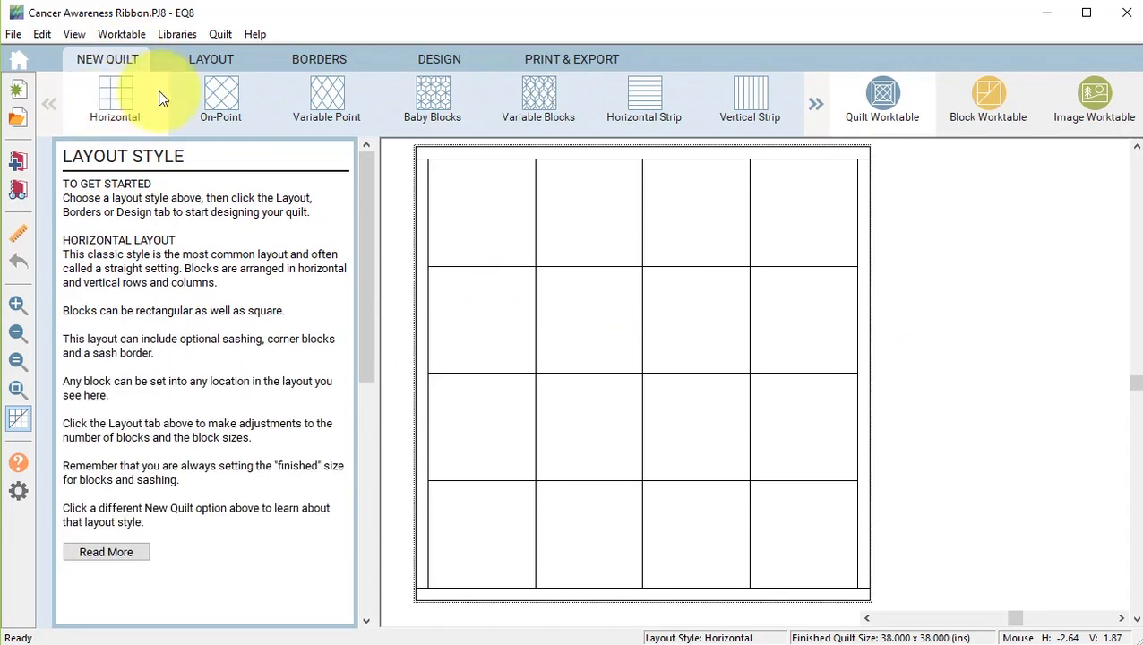
- Set the quilt layout to 3 blocks horizontally and 6 vertically, and delete its border
{"action": "left_click", "coordinate": [215, 61]}
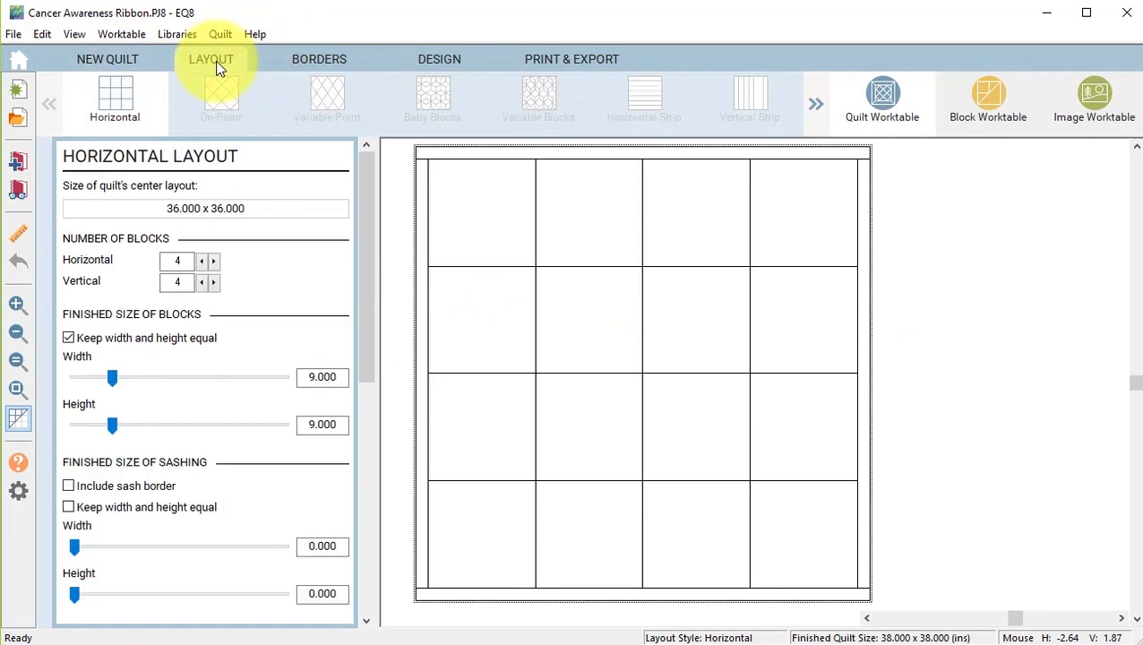
{"action": "left_click", "coordinate": [202, 262]}
{"action": "left_click", "coordinate": [213, 283]}
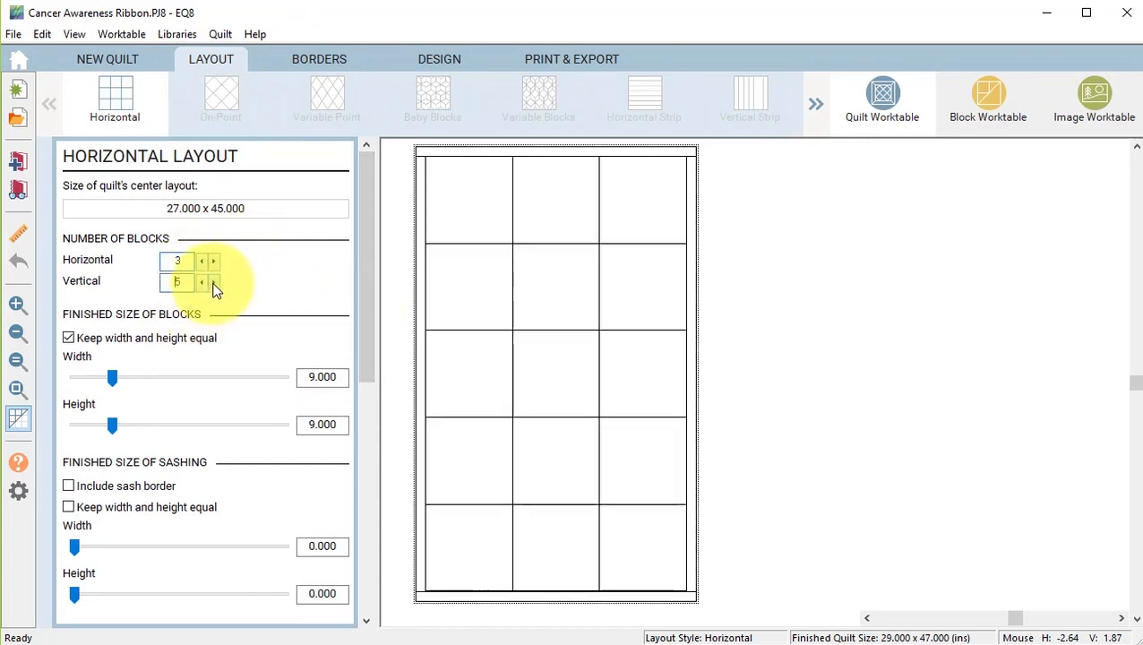
{"action": "left_click", "coordinate": [213, 283]}
{"action": "left_click", "coordinate": [213, 283]}
{"action": "left_click", "coordinate": [200, 283]}
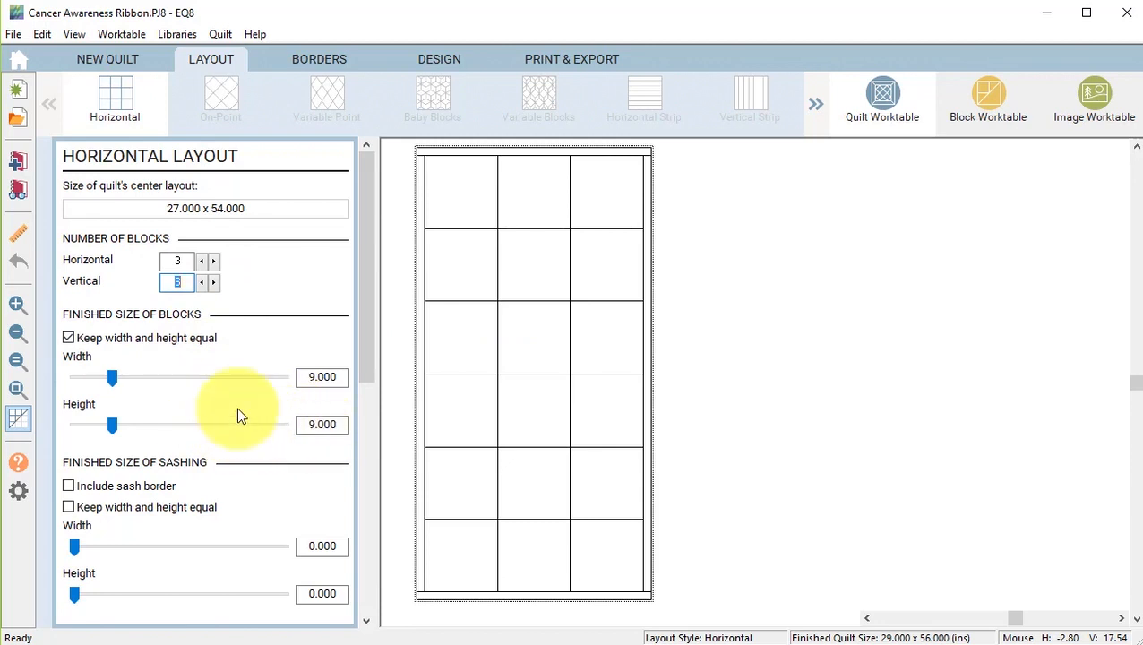
{"action": "left_click", "coordinate": [323, 59]}
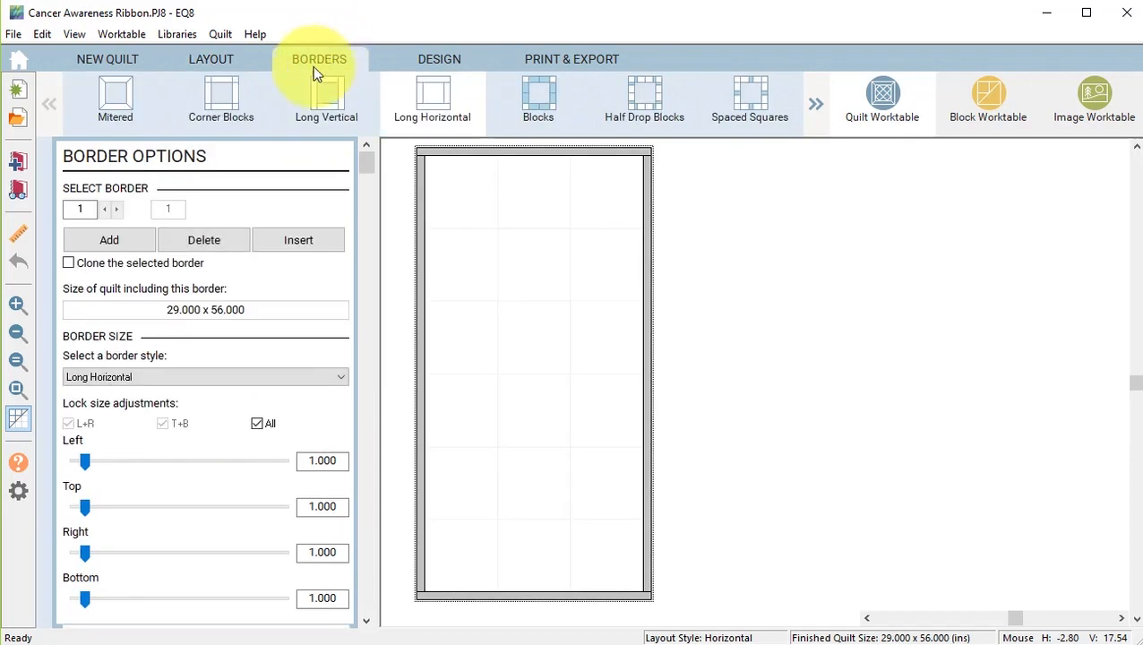
{"action": "left_click", "coordinate": [212, 242]}
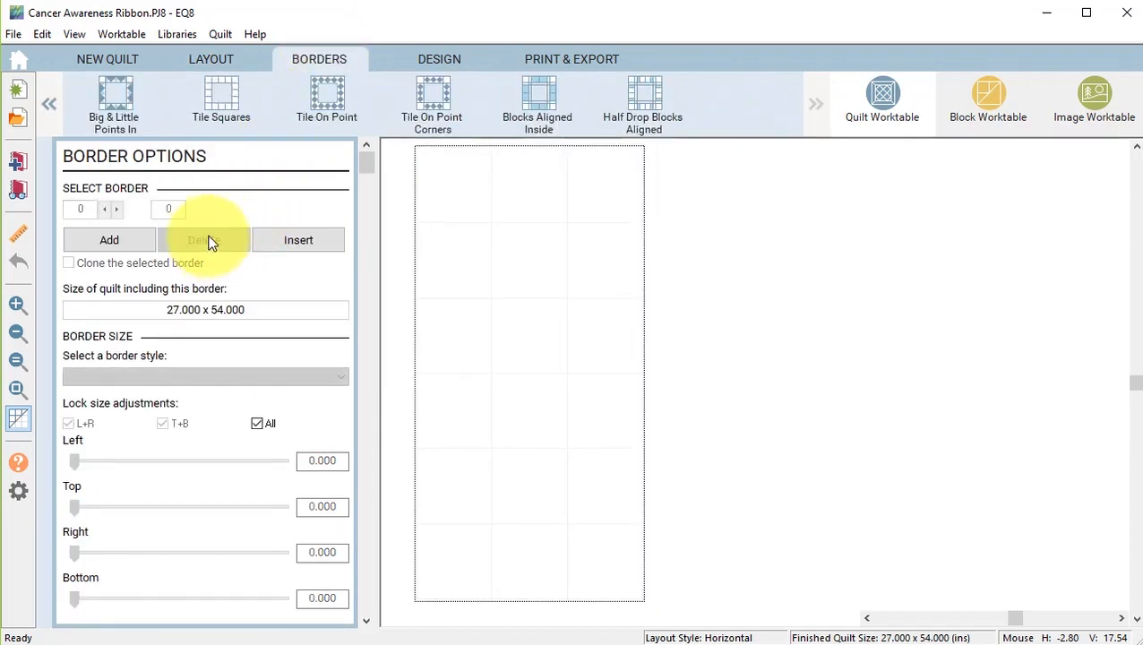
- Split the Log Cabin block's colorings so each pink version appears separately among the sketchbook blocks for Set Block
{"action": "left_click", "coordinate": [438, 59]}
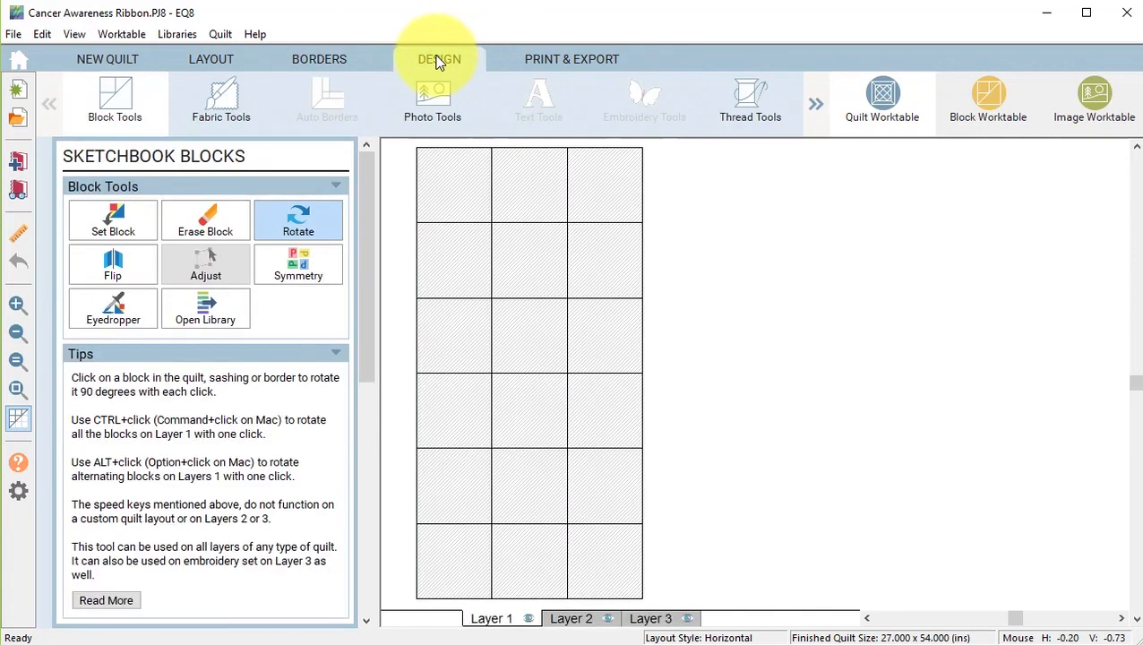
{"action": "left_click", "coordinate": [113, 219]}
{"action": "left_click_drag", "start_coordinate": [242, 590], "coordinate": [351, 597]}
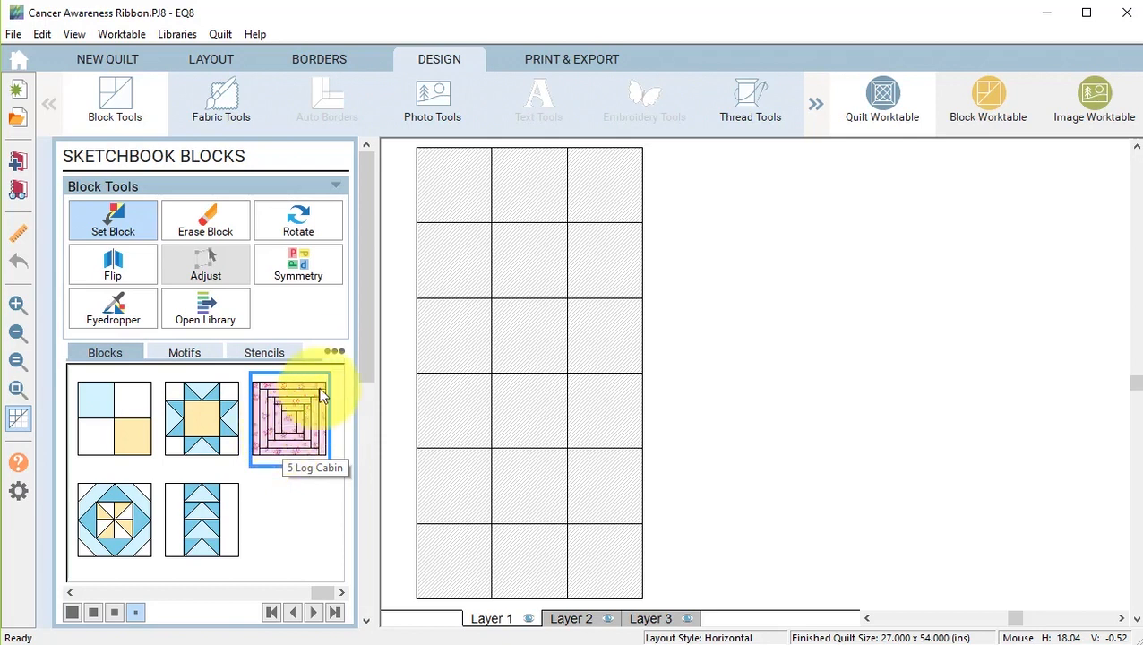
{"action": "left_click", "coordinate": [337, 355]}
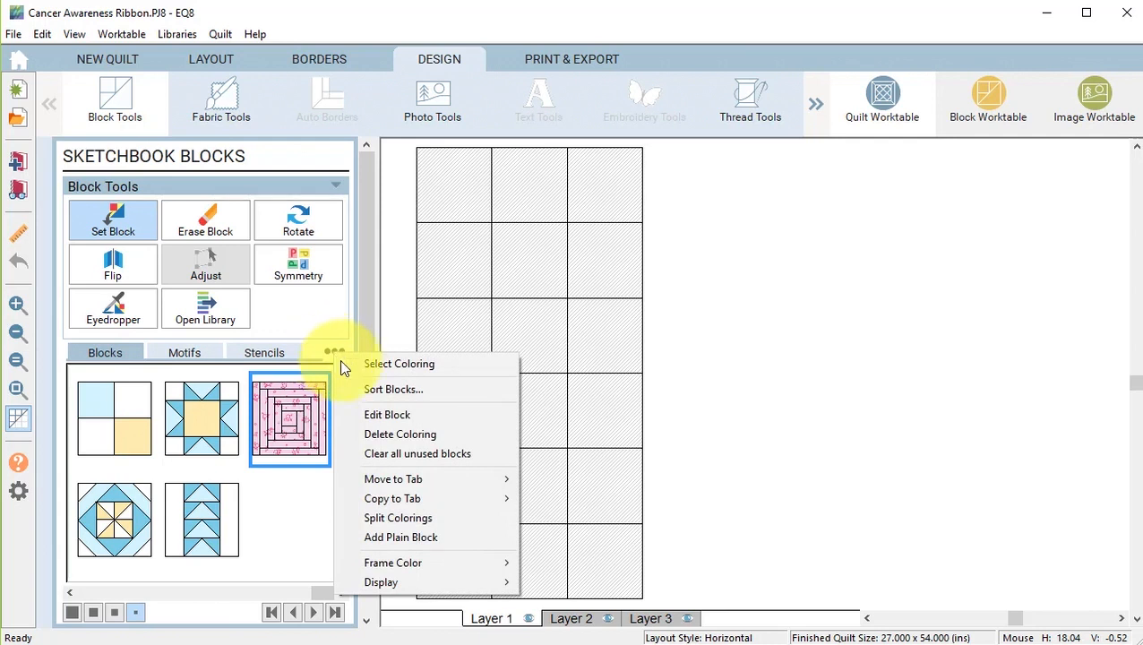
{"action": "left_click", "coordinate": [425, 525]}
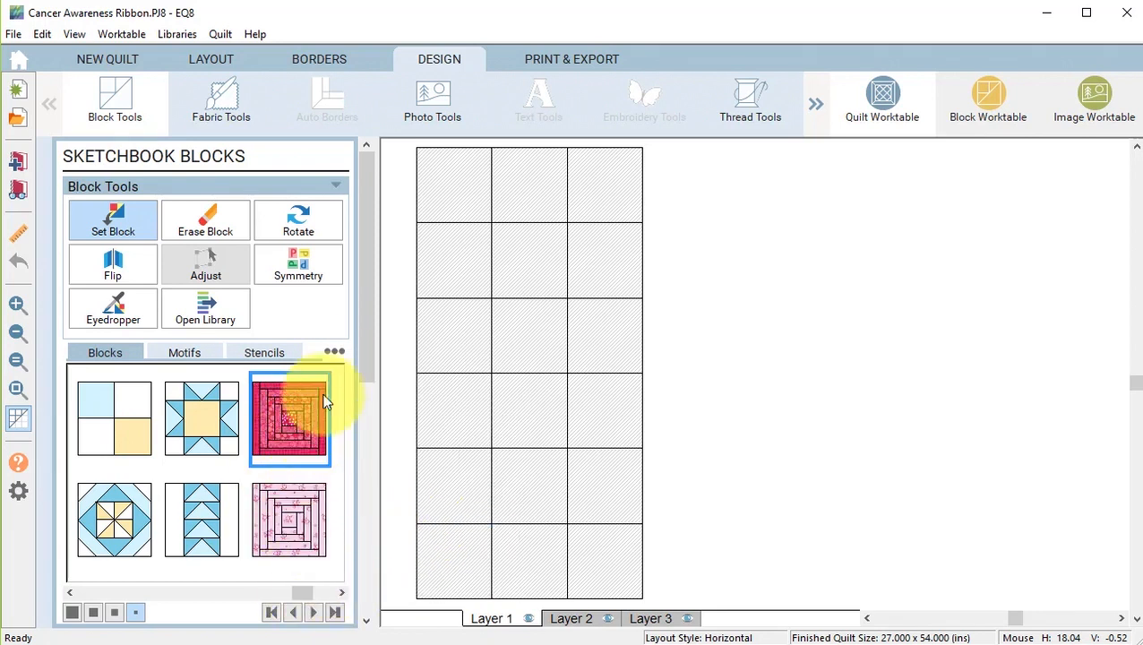
{"action": "left_click", "coordinate": [334, 352]}
{"action": "left_click", "coordinate": [409, 520]}
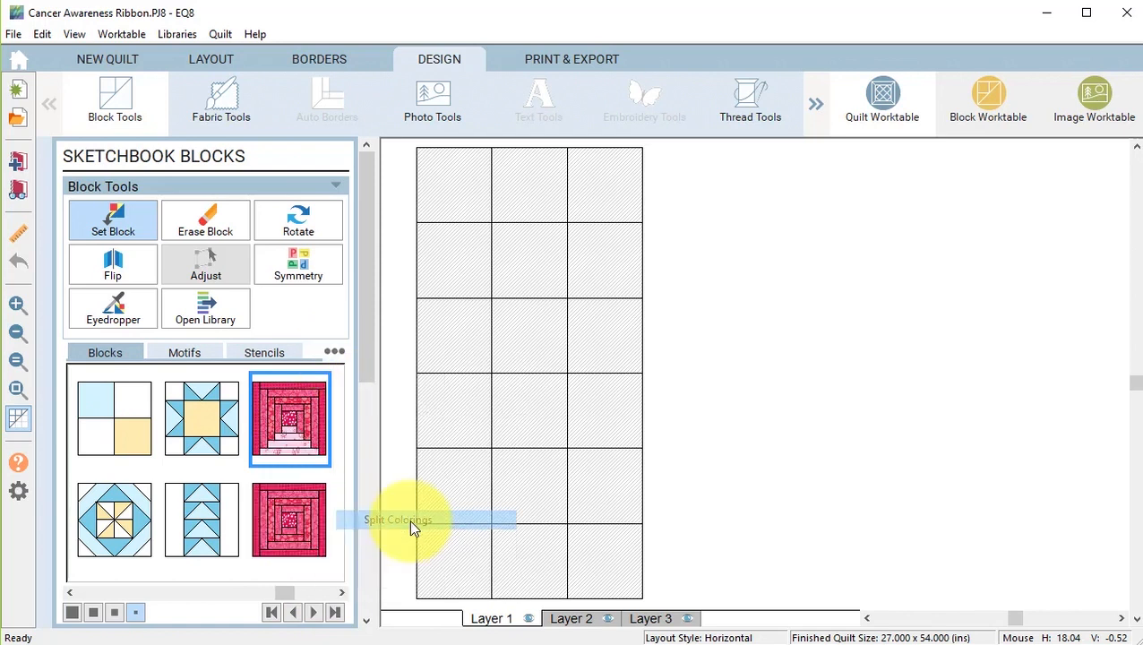
{"action": "left_click", "coordinate": [339, 354]}
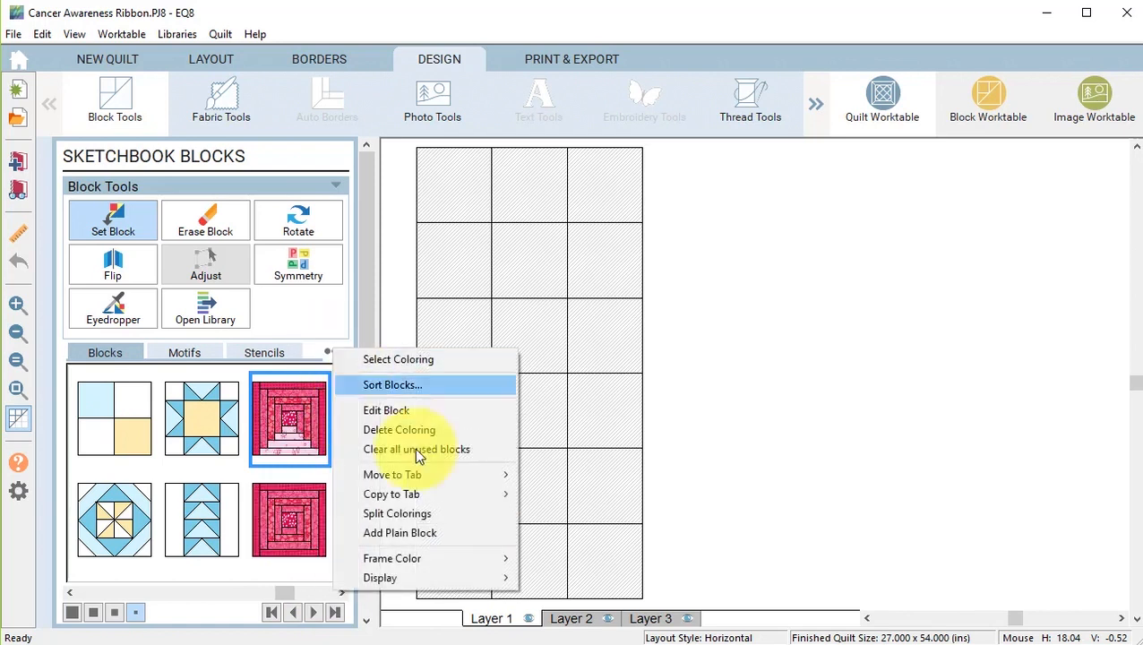
{"action": "left_click", "coordinate": [414, 519]}
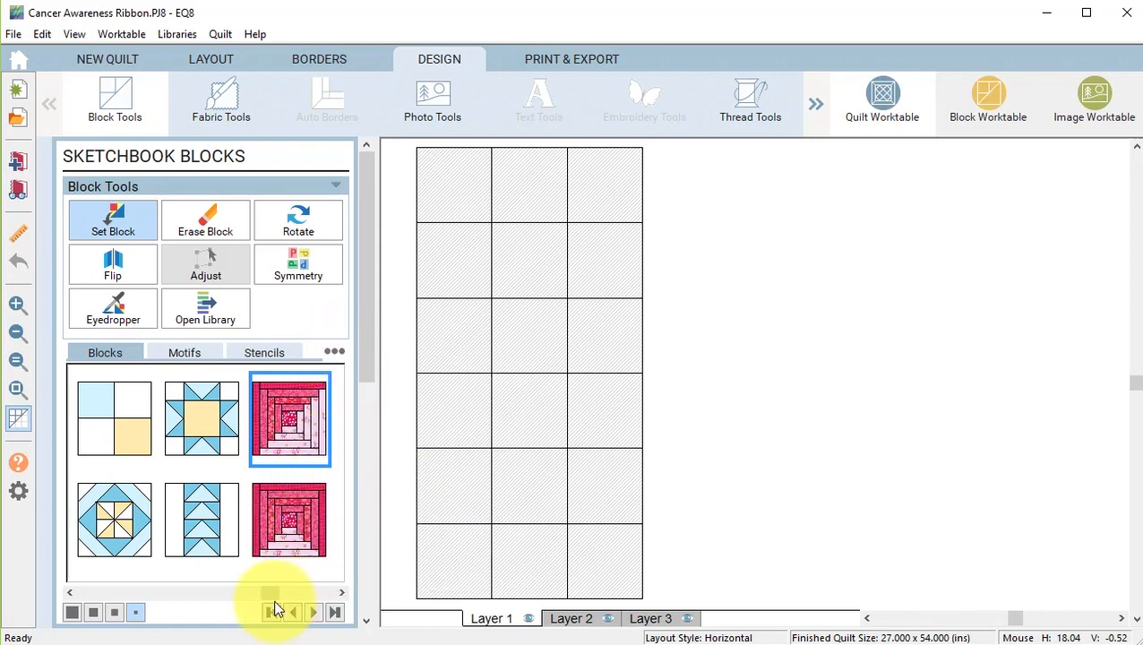
- Set the Log Cabin version with pale right and lower strips in both outer columns of rows 1, 4, 5 and 6
{"action": "left_click_drag", "start_coordinate": [268, 594], "coordinate": [345, 591]}
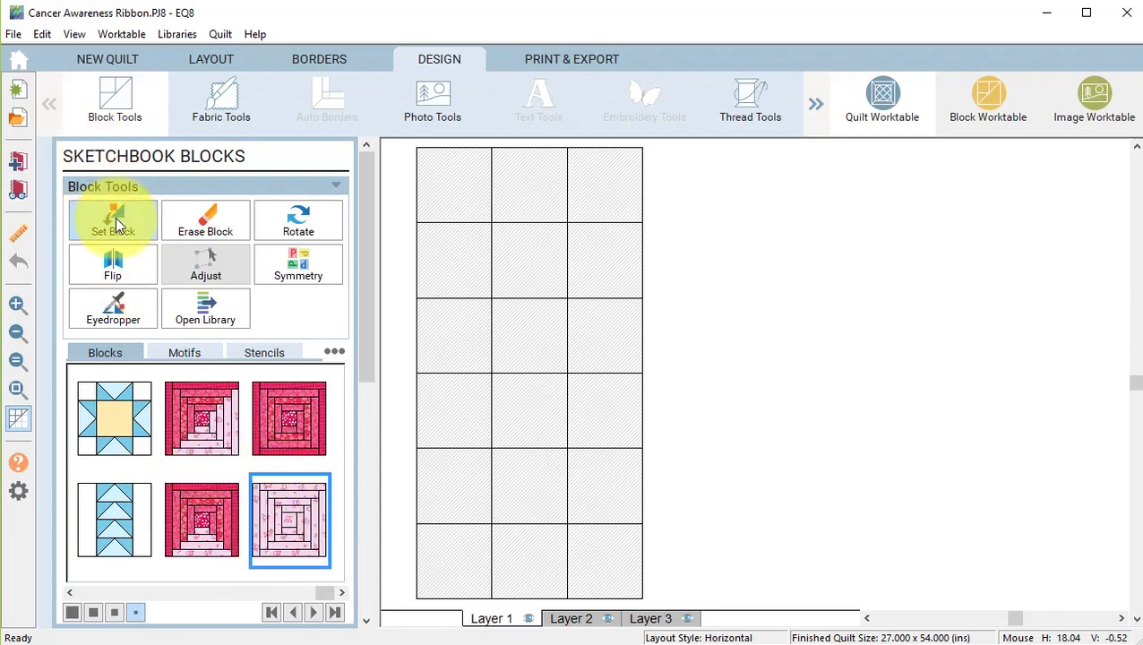
{"action": "left_click", "coordinate": [207, 422]}
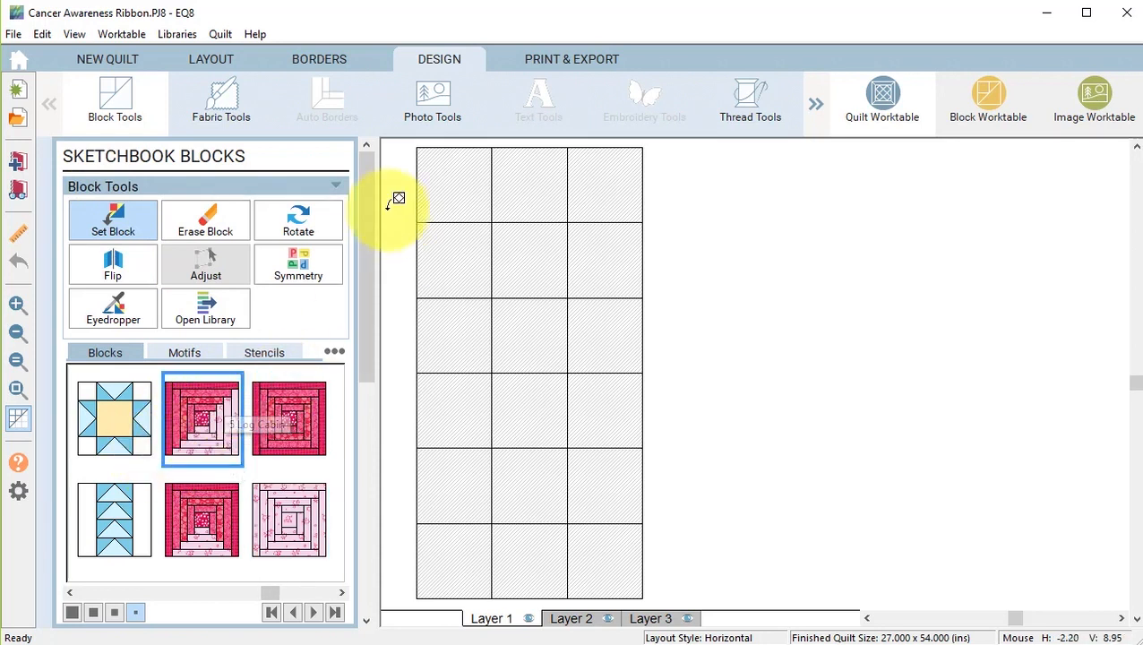
{"action": "left_click", "coordinate": [453, 173]}
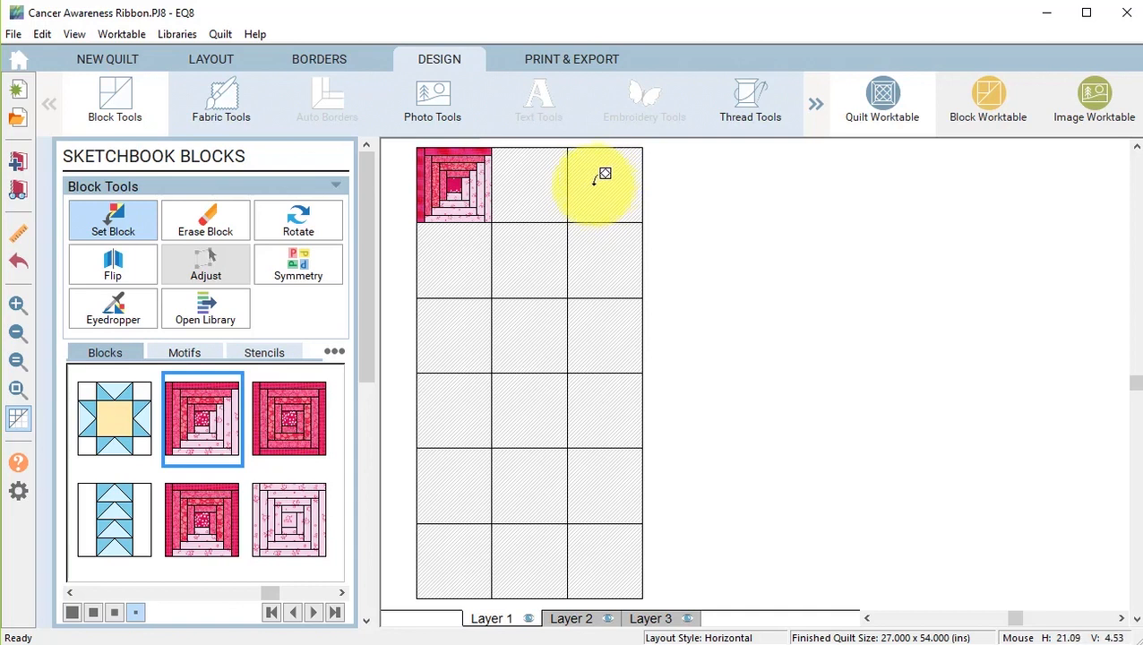
{"action": "left_click", "coordinate": [609, 173]}
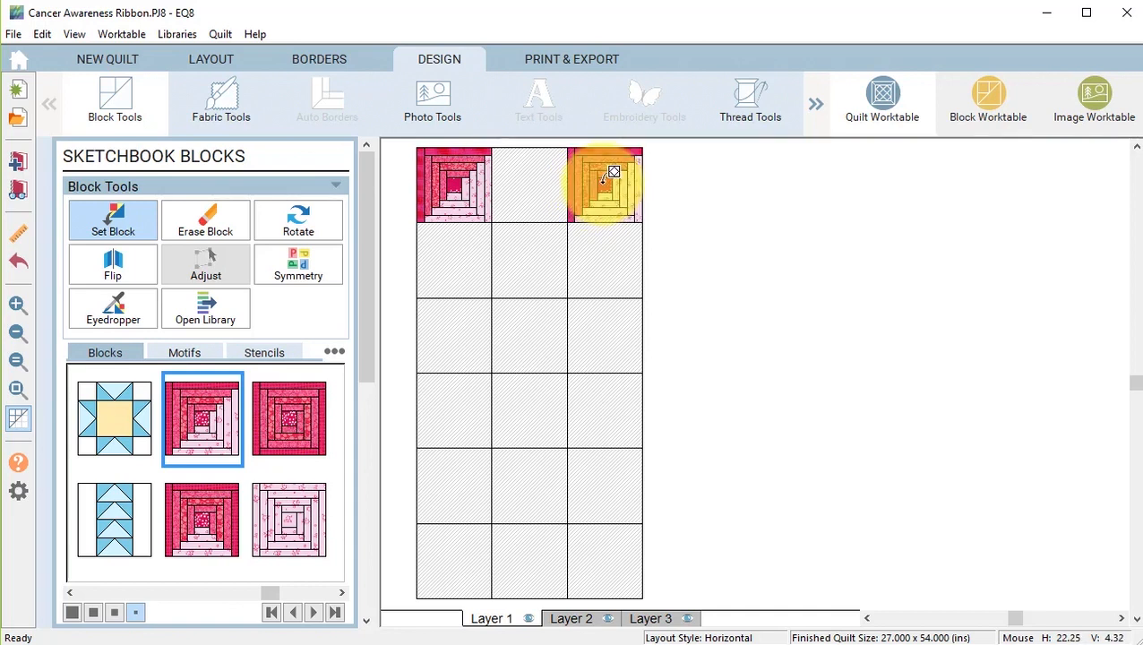
{"action": "left_click", "coordinate": [450, 407]}
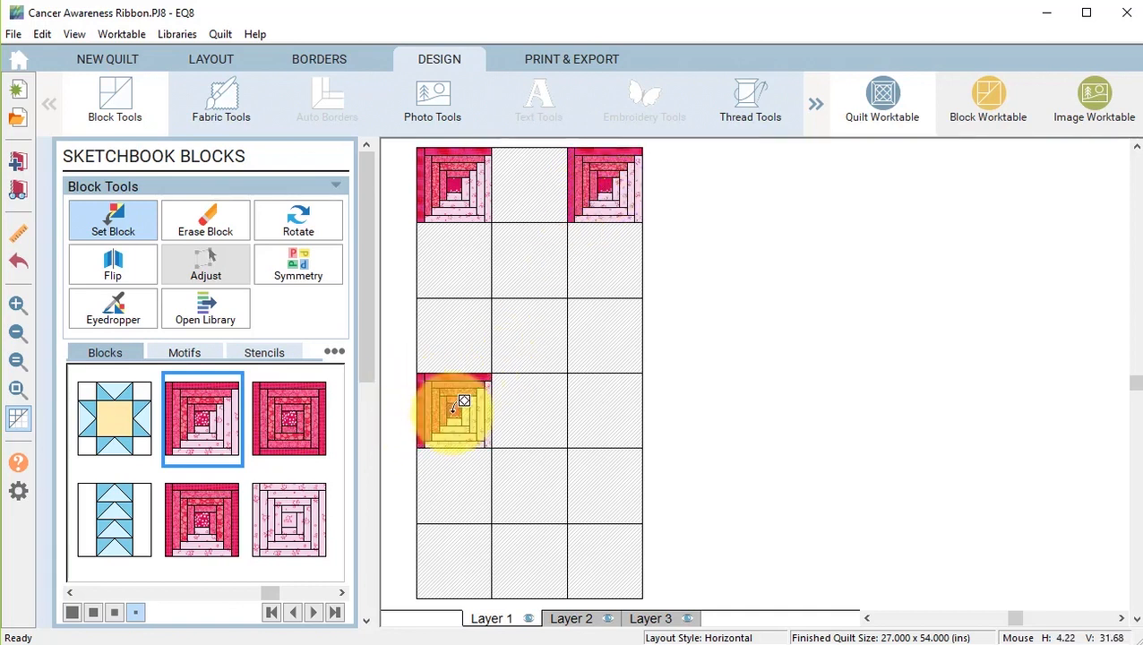
{"action": "left_click", "coordinate": [609, 400]}
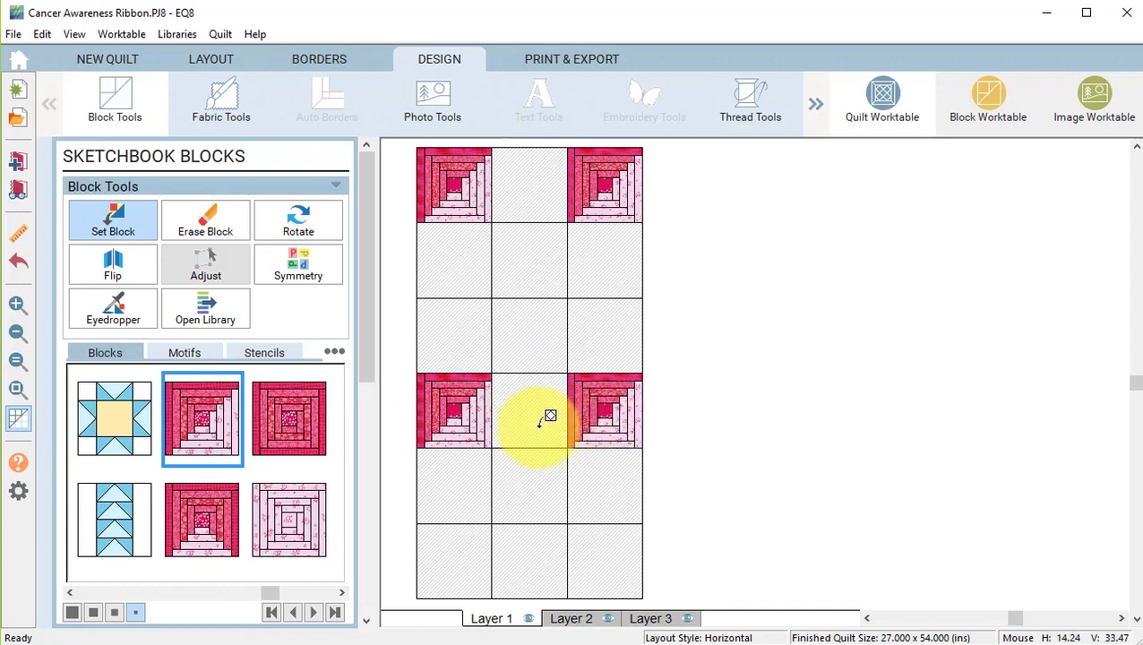
{"action": "left_click", "coordinate": [470, 475]}
{"action": "left_click", "coordinate": [618, 483]}
{"action": "left_click", "coordinate": [472, 546]}
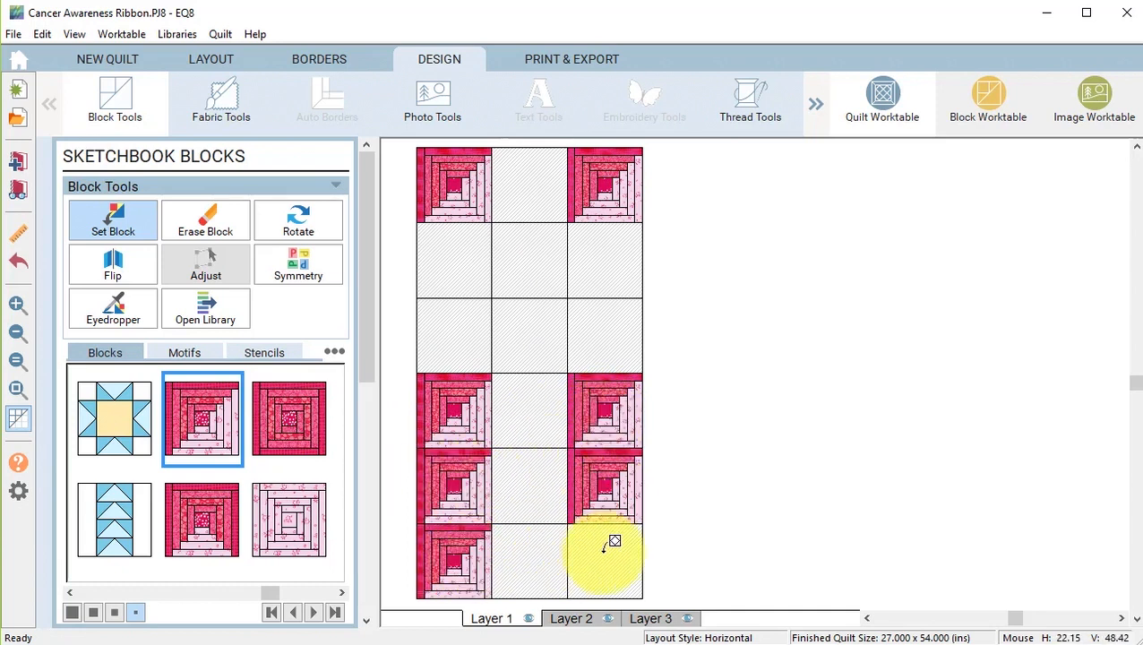
{"action": "left_click", "coordinate": [612, 543]}
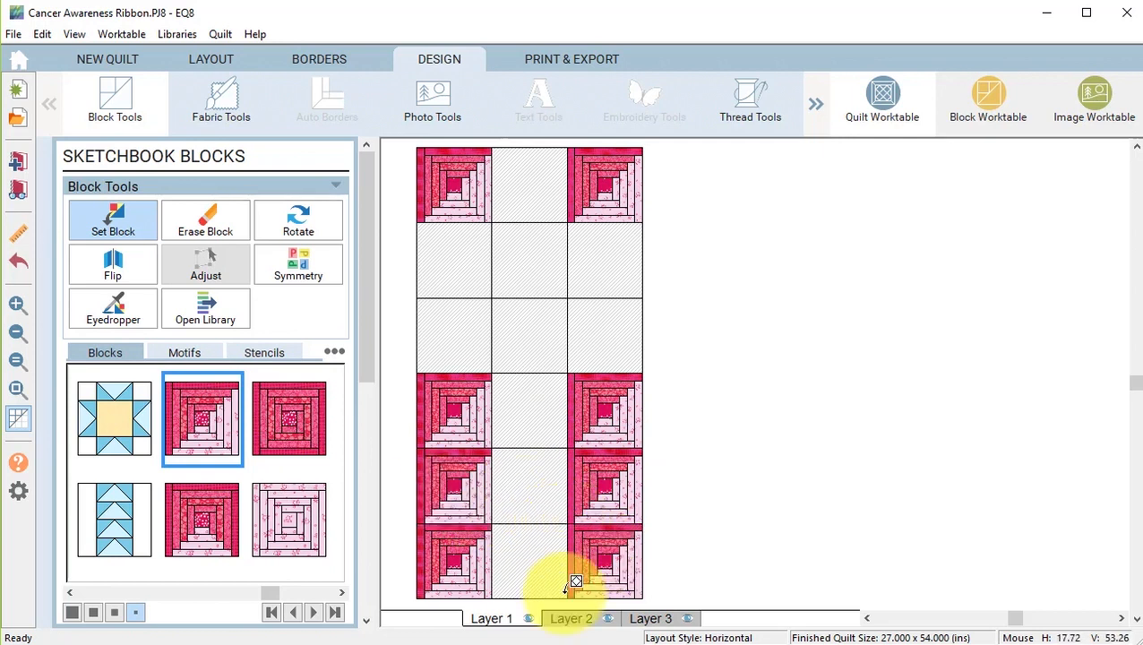
- Set the all-dark pink Log Cabin block in both outer columns of rows 2 and 3
{"action": "left_click", "coordinate": [294, 432]}
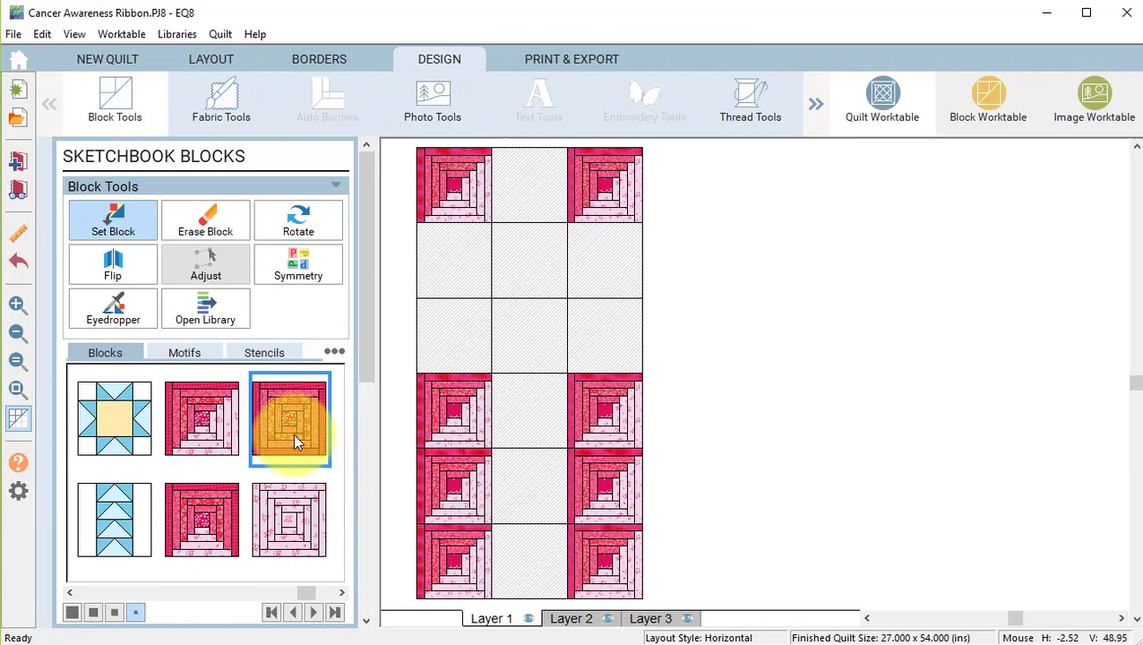
{"action": "left_click", "coordinate": [452, 247]}
{"action": "left_click", "coordinate": [466, 319]}
{"action": "left_click", "coordinate": [606, 259]}
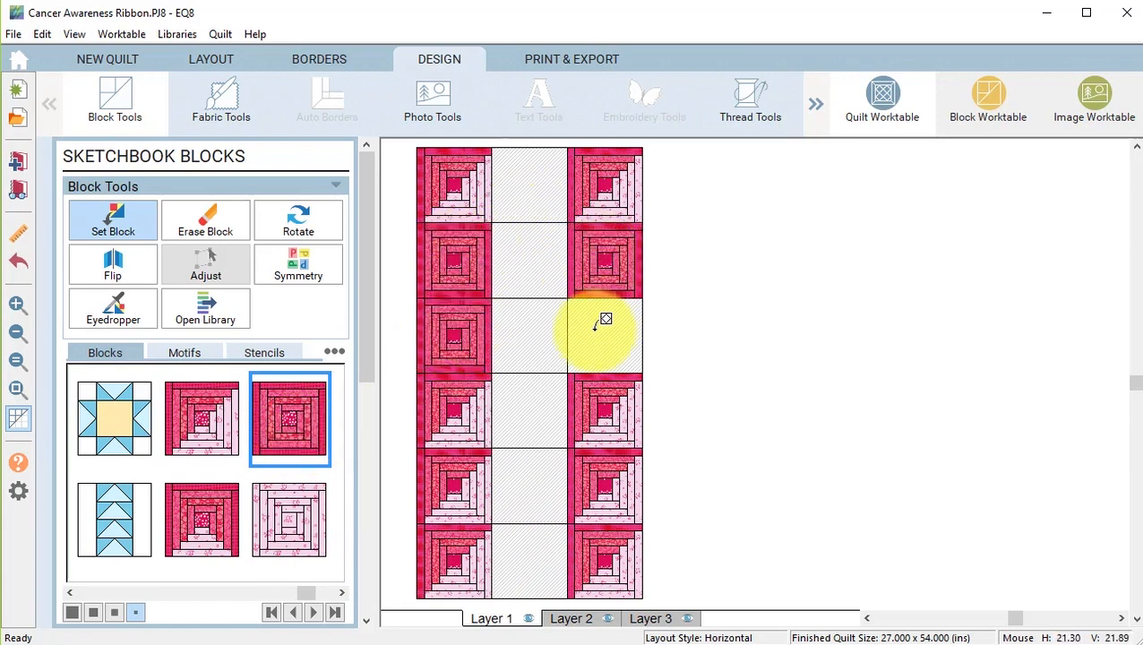
{"action": "left_click", "coordinate": [600, 324]}
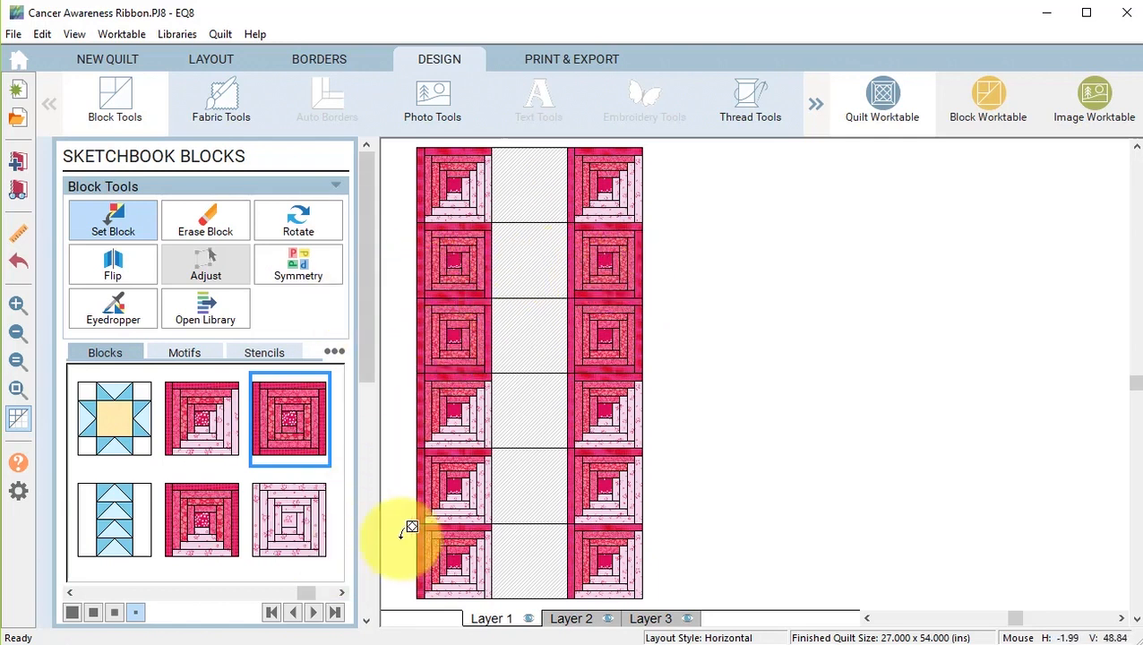
- Set the Log Cabin version with only its lower strips pale in the center column of rows 1, 4 and 5
{"action": "left_click", "coordinate": [197, 516]}
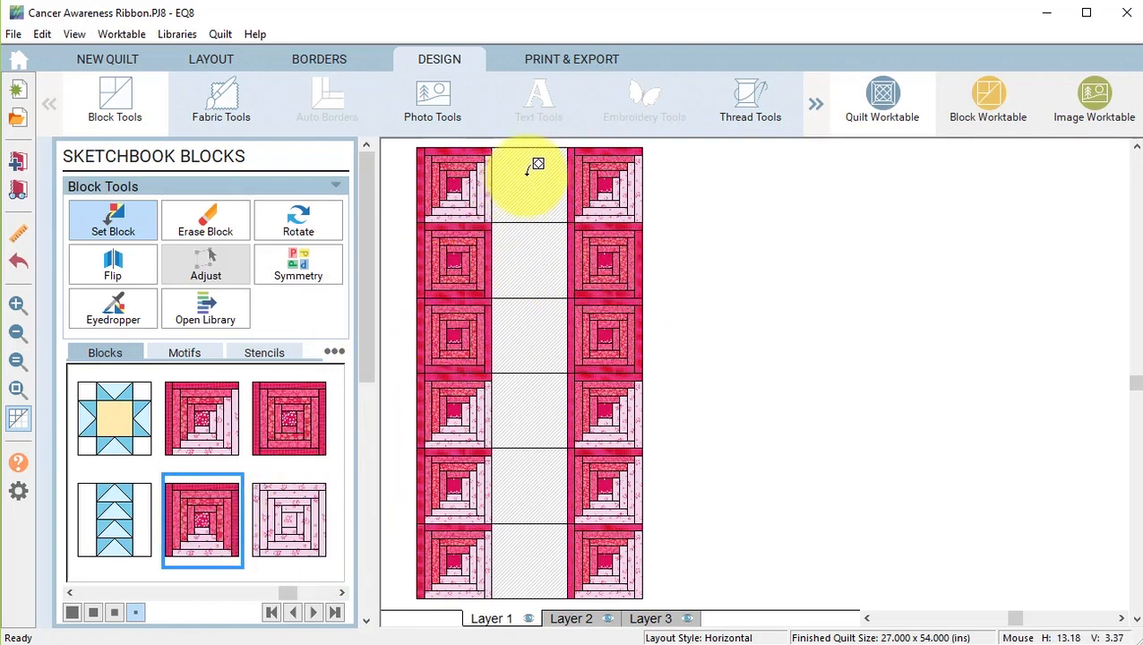
{"action": "left_click", "coordinate": [538, 169]}
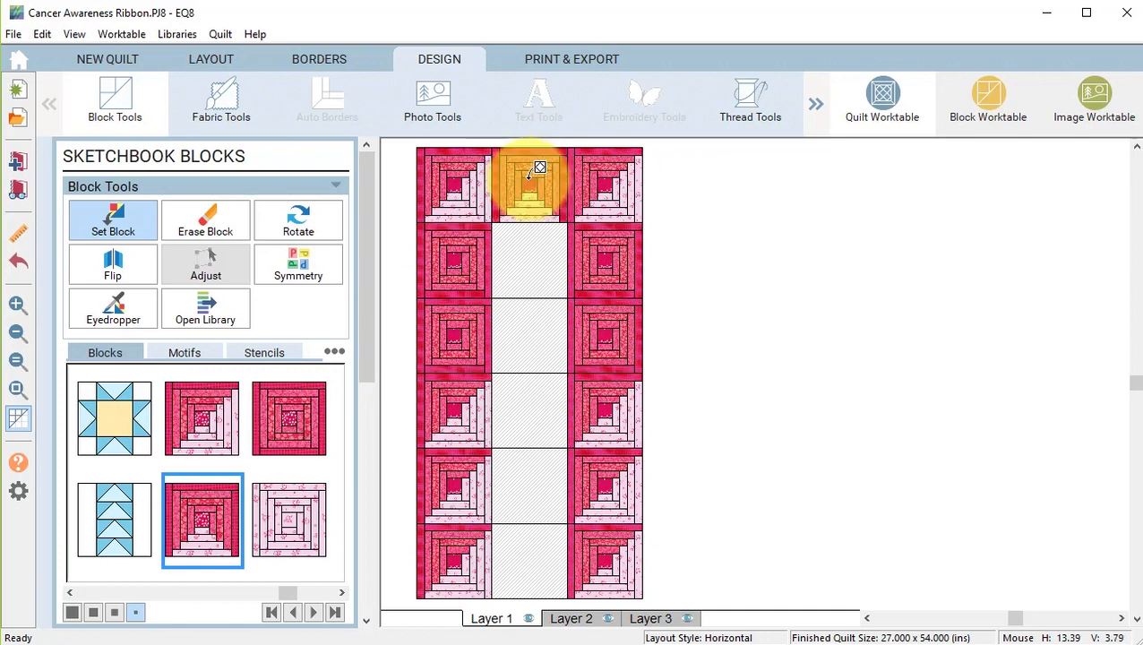
{"action": "left_click", "coordinate": [538, 407]}
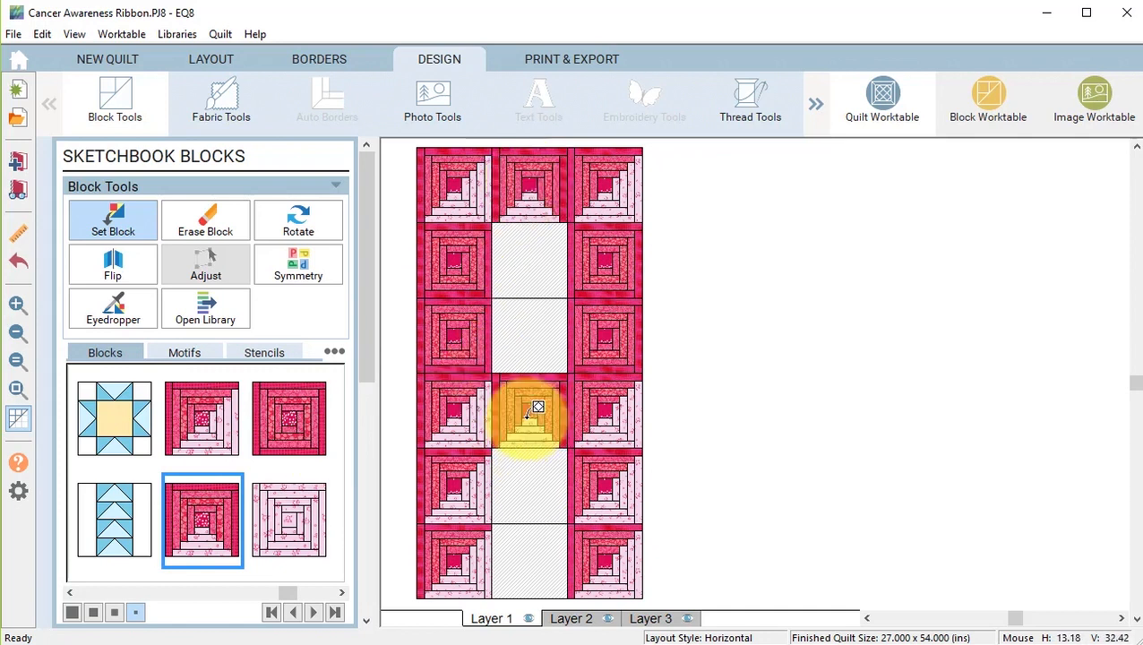
{"action": "left_click", "coordinate": [539, 481]}
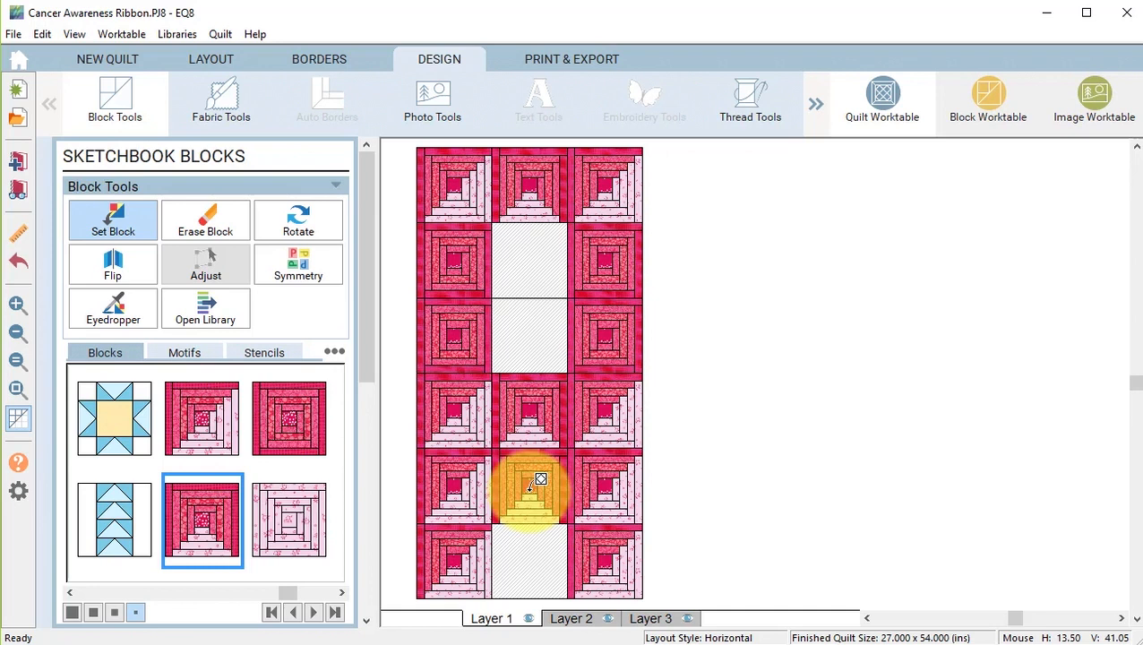
- Set the all-pale pink Log Cabin block in the center column of rows 2, 3 and 6
{"action": "left_click", "coordinate": [291, 522]}
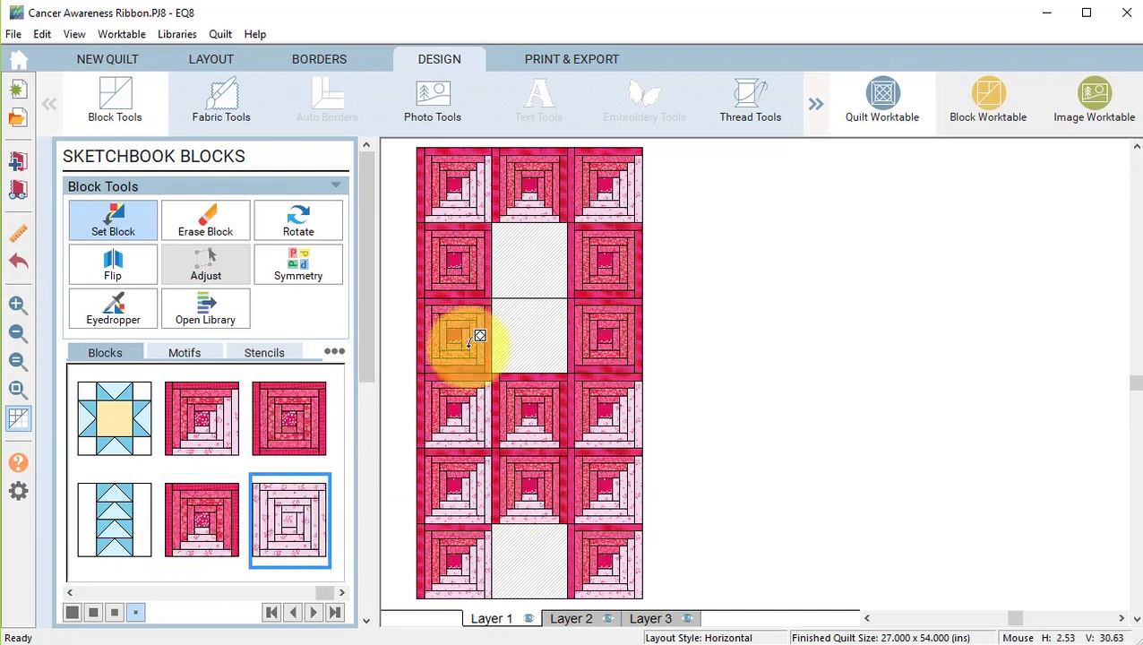
{"action": "left_click", "coordinate": [529, 258]}
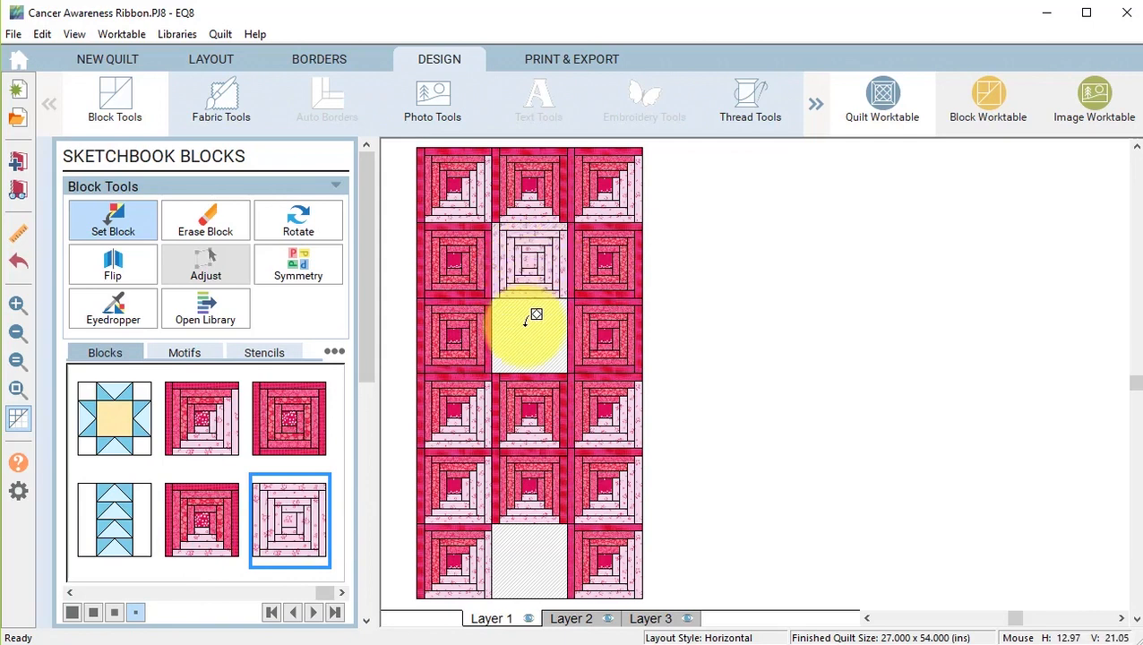
{"action": "left_click", "coordinate": [530, 316]}
{"action": "left_click", "coordinate": [538, 540]}
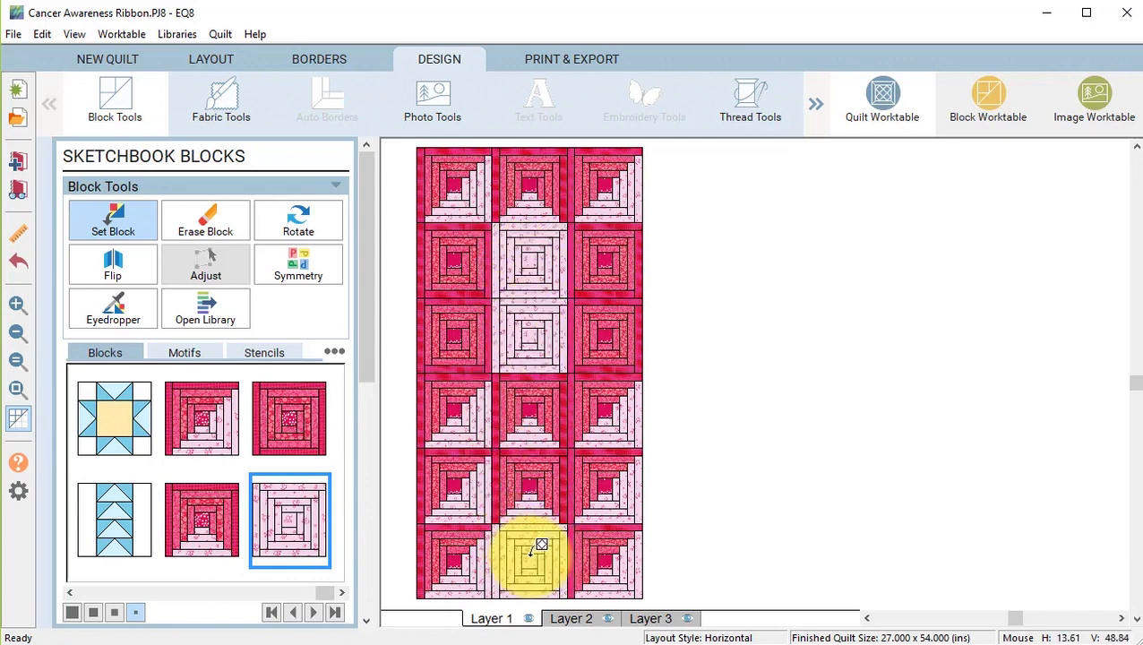
- Rotate the two outer blocks of row 1 so their pale strips face the quilt's upper outside corners
{"action": "left_click", "coordinate": [296, 226]}
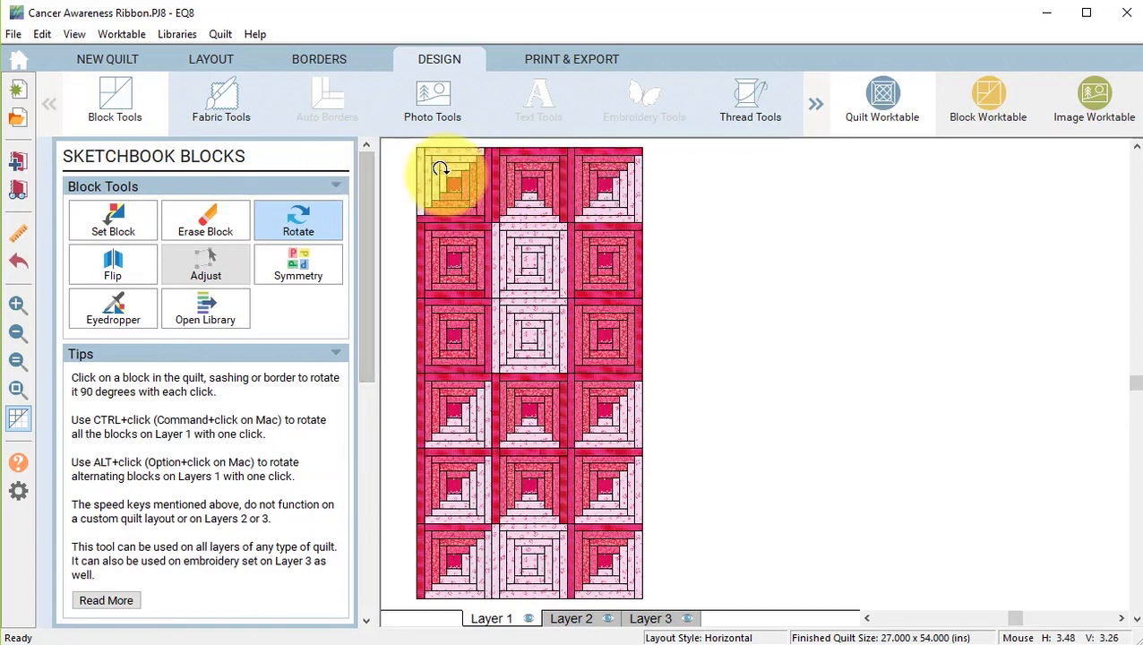
{"action": "left_click", "coordinate": [598, 171]}
{"action": "left_click", "coordinate": [598, 171]}
{"action": "left_click", "coordinate": [599, 174]}
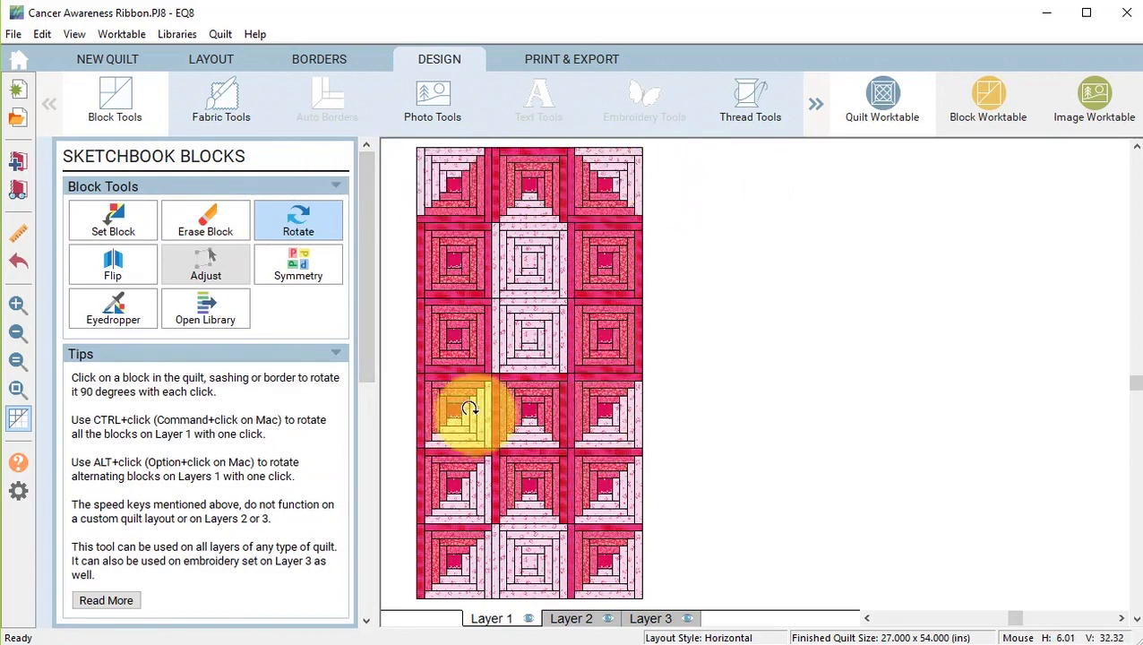
- Rotate row 4's left block so its pale strips face left and down, and its center block so they face up
{"action": "left_click", "coordinate": [470, 409]}
{"action": "left_click", "coordinate": [527, 395]}
{"action": "left_click", "coordinate": [530, 397]}
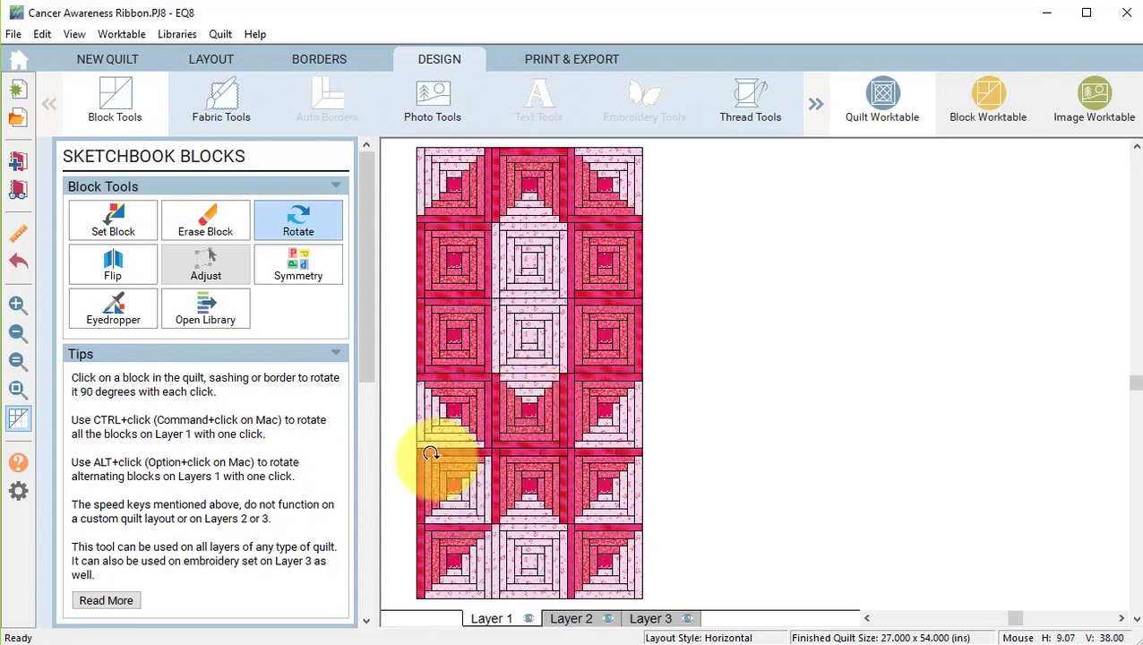
- Rotate row 5's outer blocks so their pale strips face outward and up, and row 6's right block so they face left and down
{"action": "left_click", "coordinate": [458, 474]}
{"action": "left_click", "coordinate": [458, 474]}
{"action": "left_click", "coordinate": [605, 485]}
{"action": "left_click", "coordinate": [601, 478]}
{"action": "left_click", "coordinate": [602, 477]}
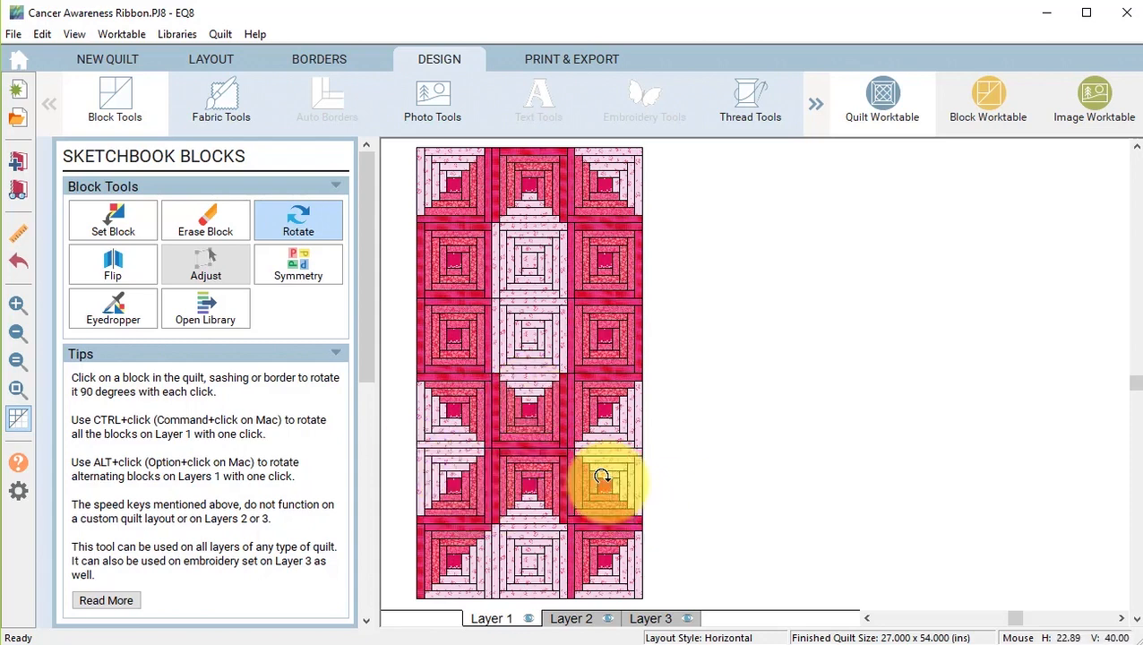
{"action": "left_click", "coordinate": [602, 554]}
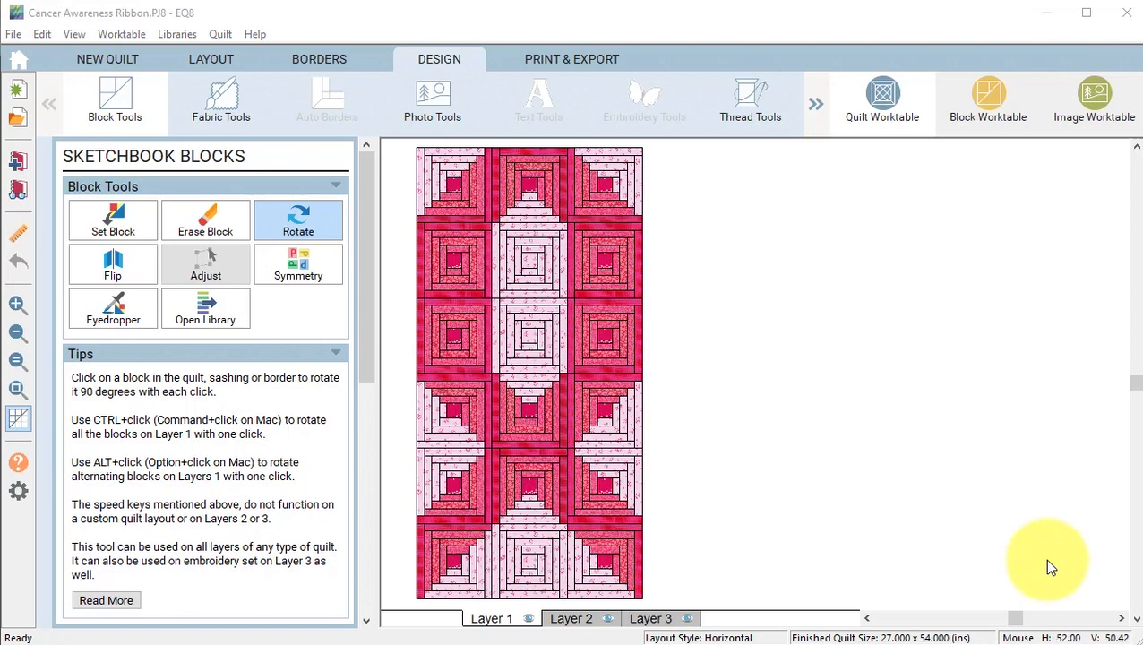
- Keep the block width and height equal and set the finished block size to 10.000 inches
{"action": "left_click", "coordinate": [18, 305]}
{"action": "left_click_drag", "start_coordinate": [405, 215], "coordinate": [515, 306]}
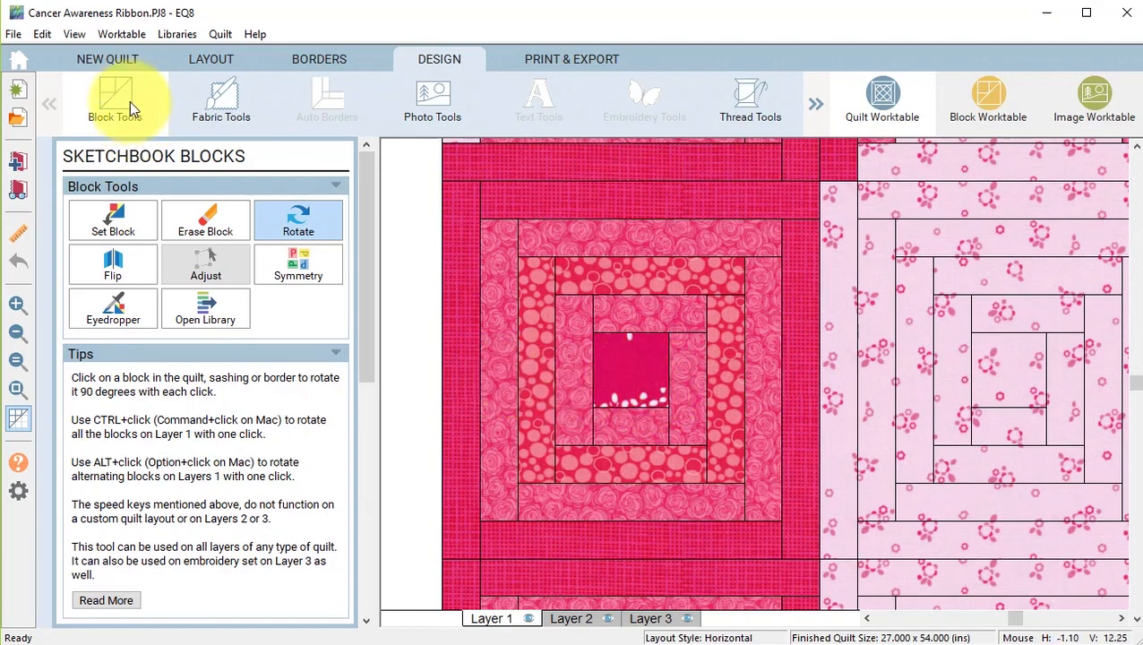
{"action": "left_click", "coordinate": [213, 62]}
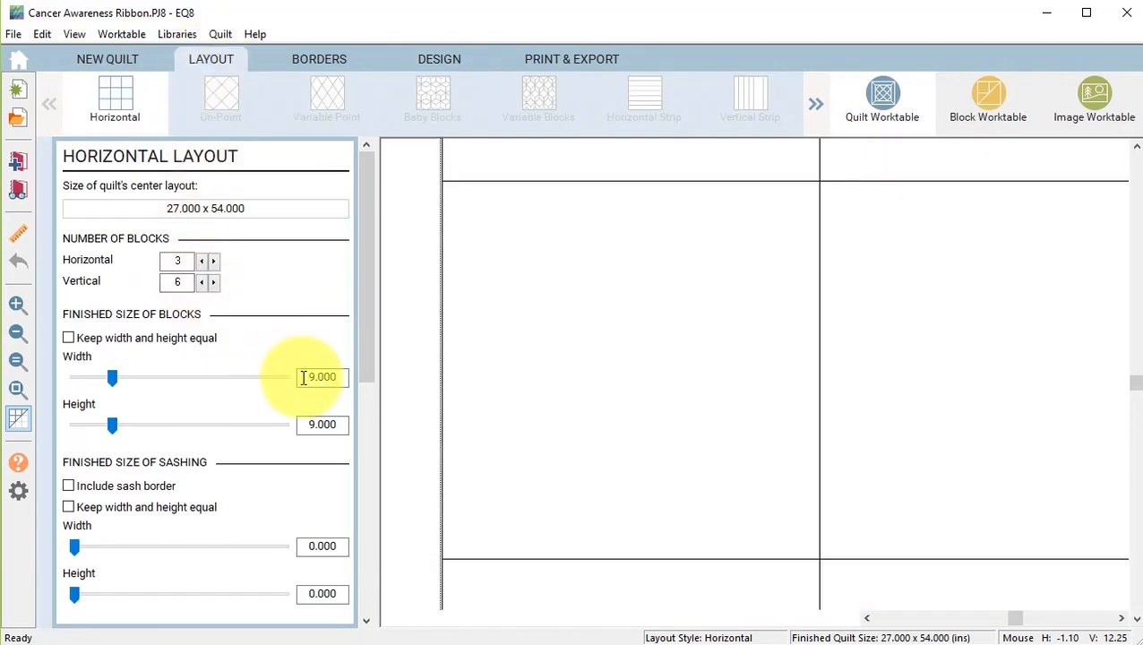
{"action": "left_click", "coordinate": [69, 337]}
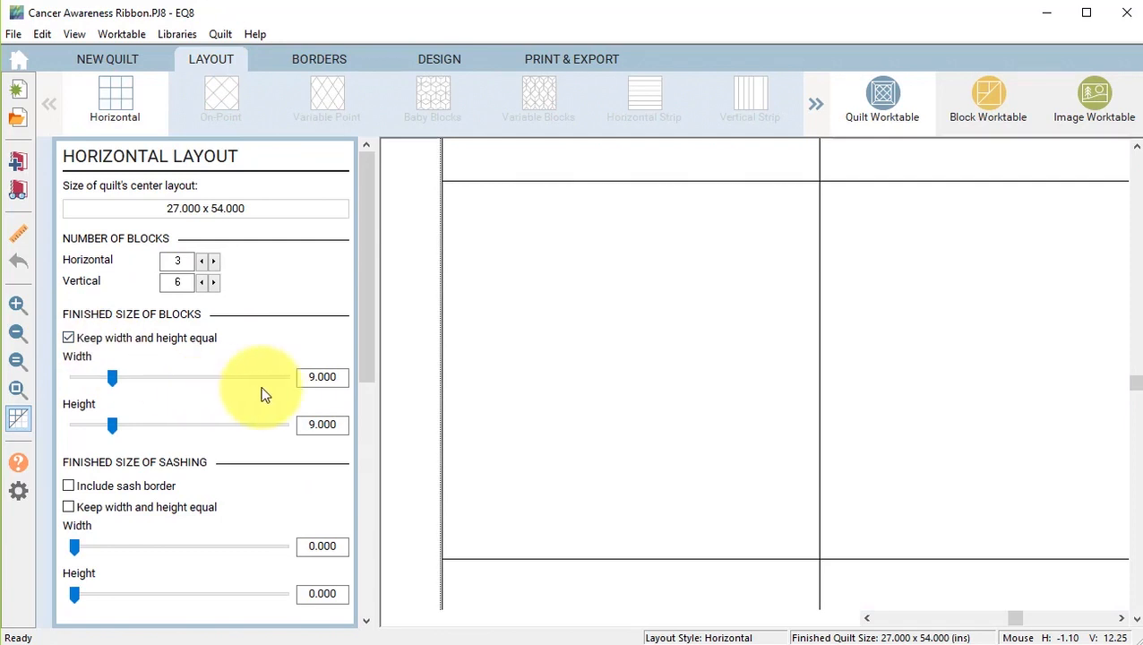
{"action": "left_click", "coordinate": [175, 377]}
{"action": "left_click", "coordinate": [175, 378]}
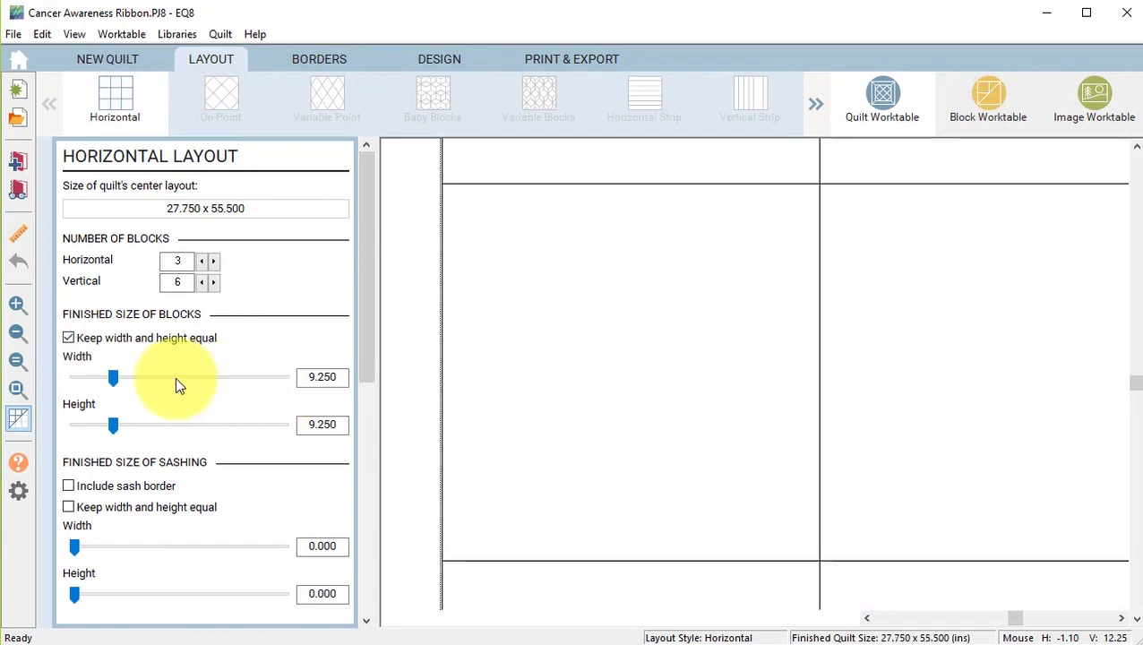
{"action": "left_click", "coordinate": [174, 377]}
{"action": "left_click", "coordinate": [174, 377]}
{"action": "left_click", "coordinate": [173, 377]}
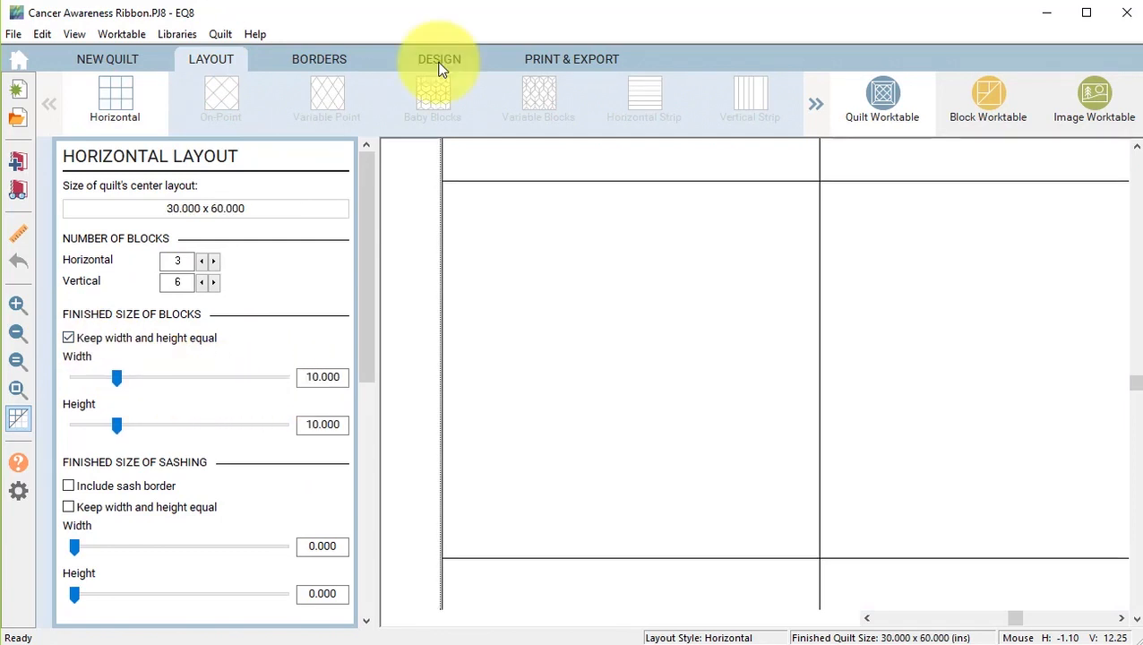
- Display the whole resized quilt design and add it to the project sketchbook
{"action": "left_click", "coordinate": [439, 60]}
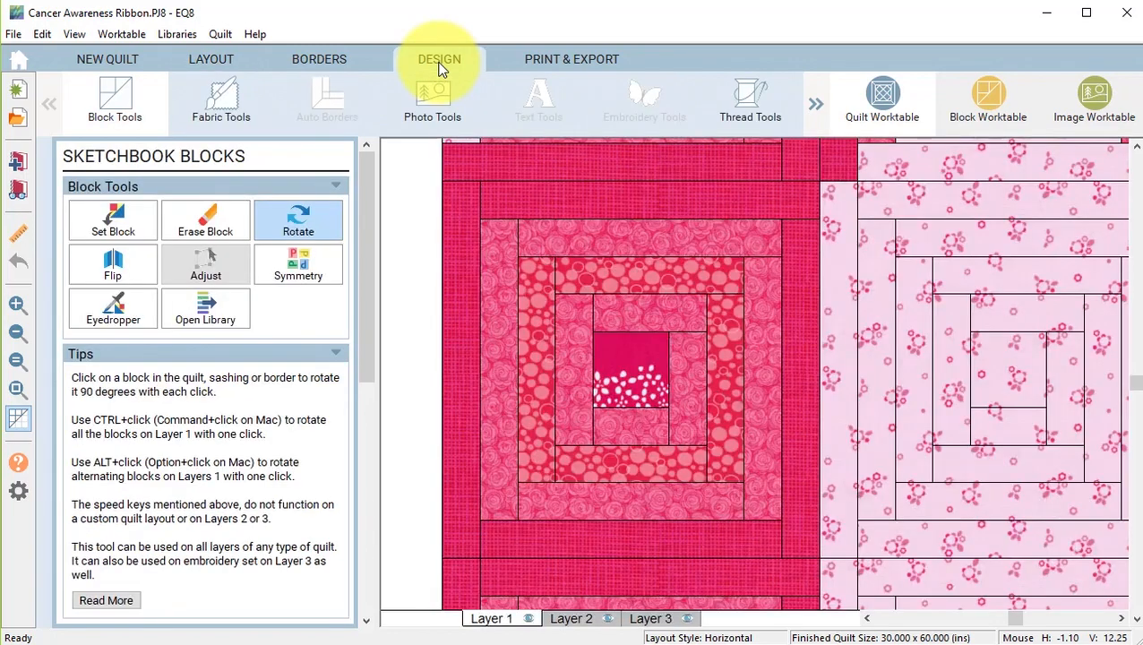
{"action": "left_click", "coordinate": [17, 392]}
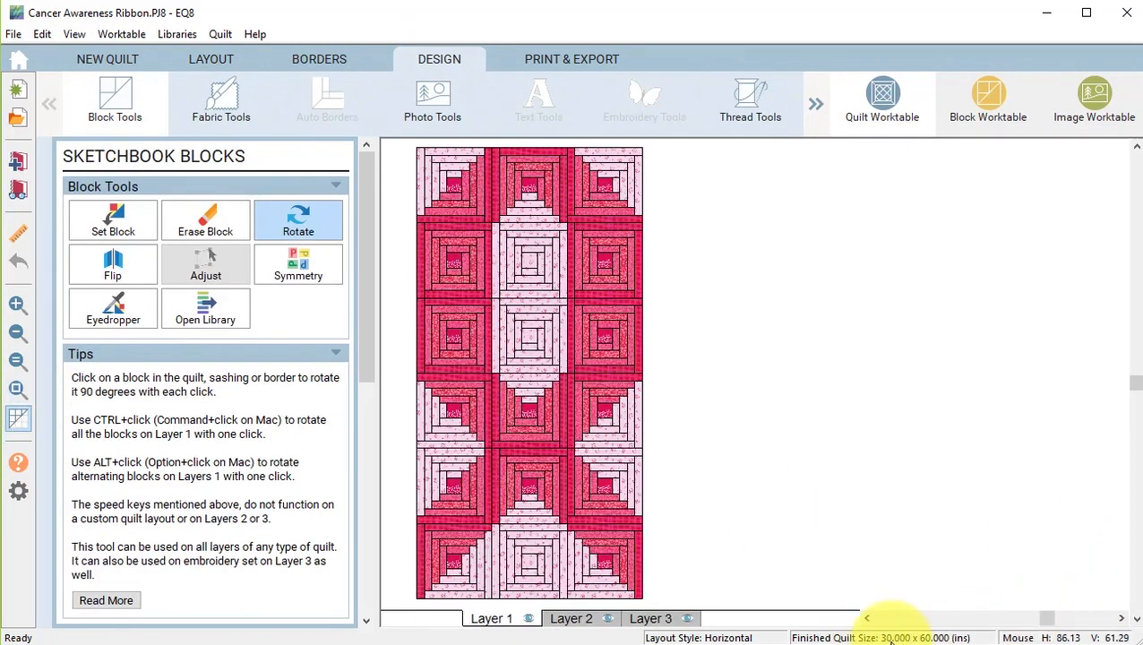
{"action": "left_click", "coordinate": [19, 167]}
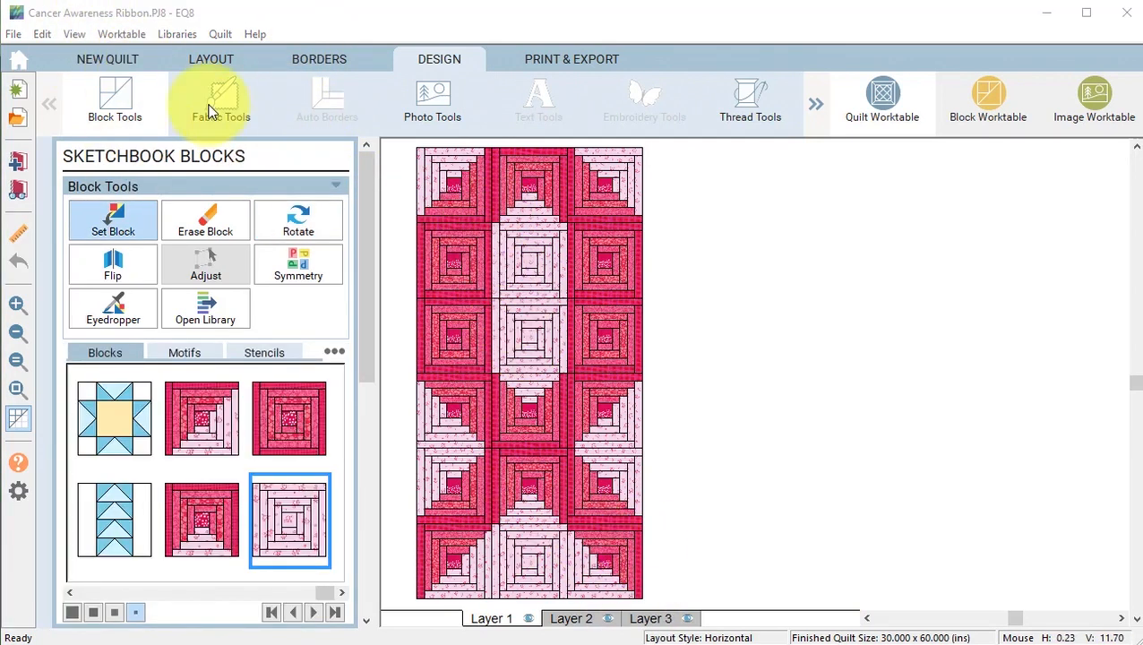
- Reduce the layout to 5 blocks vertically and return to the quilt design
{"action": "left_click", "coordinate": [222, 61]}
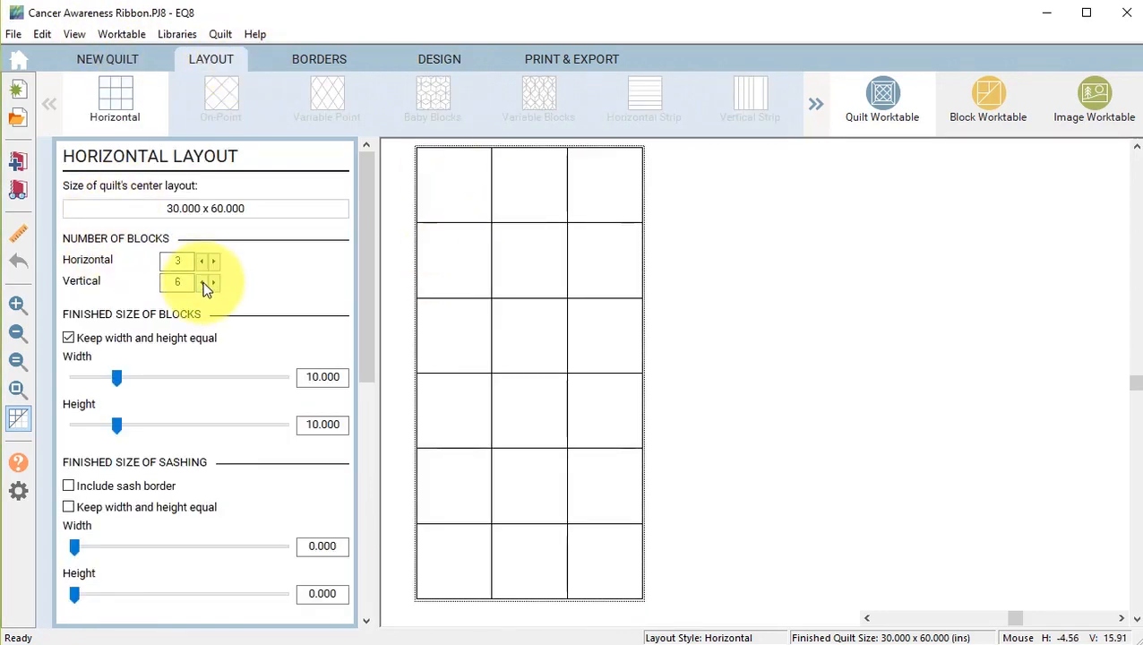
{"action": "left_click", "coordinate": [202, 283]}
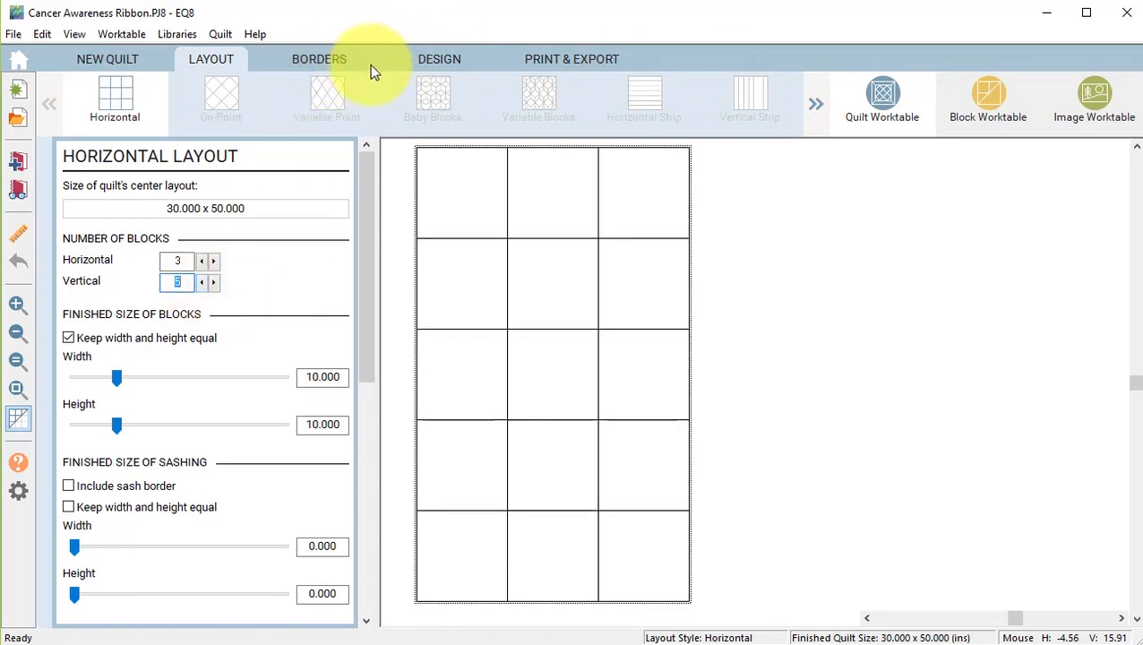
{"action": "left_click", "coordinate": [451, 63]}
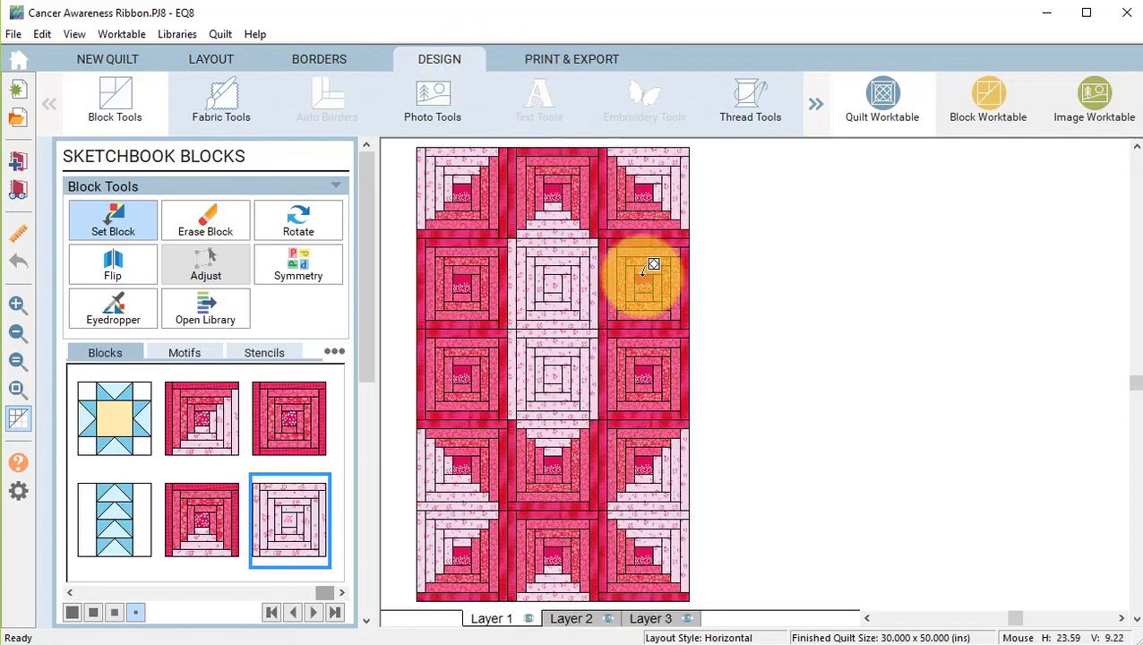
- Set right-and-lower-pale Log Cabin blocks on row 3's outer sides, the lower-pale version in its center, and the all-pale block in row 5's center
{"action": "left_click", "coordinate": [202, 416]}
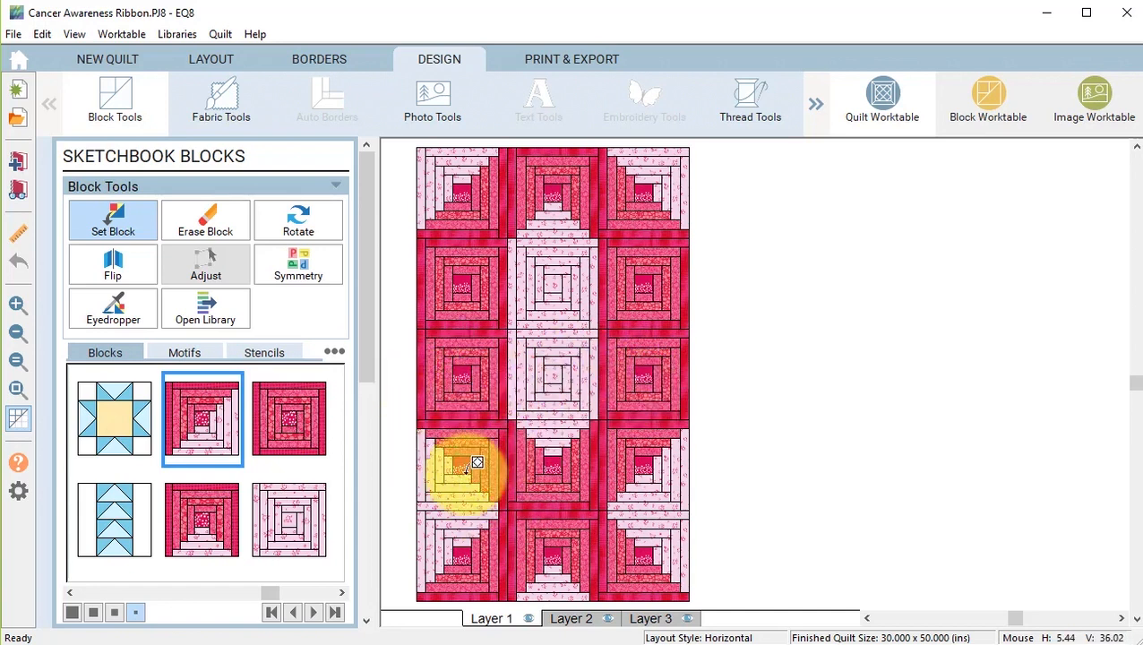
{"action": "left_click", "coordinate": [468, 376]}
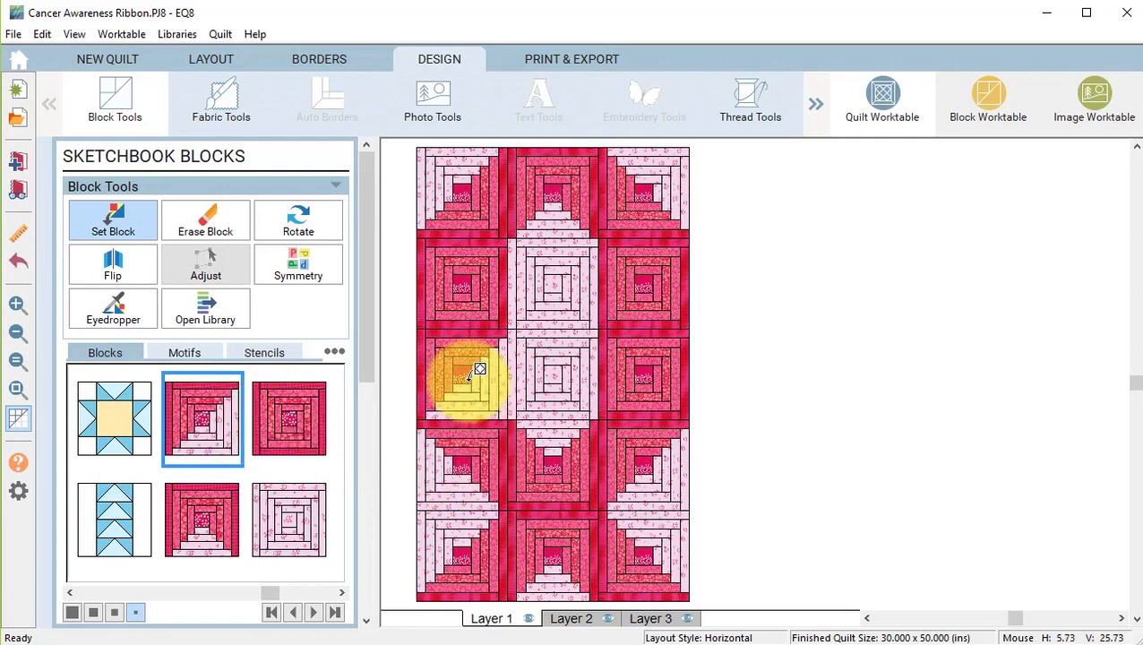
{"action": "left_click", "coordinate": [640, 368]}
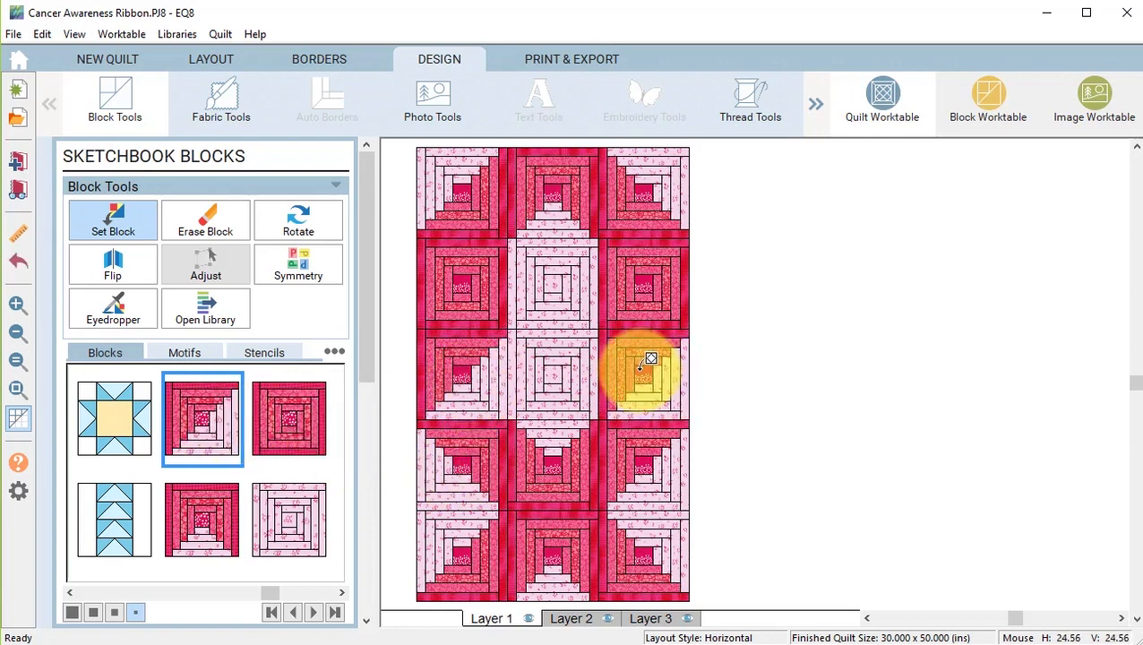
{"action": "left_click", "coordinate": [576, 366]}
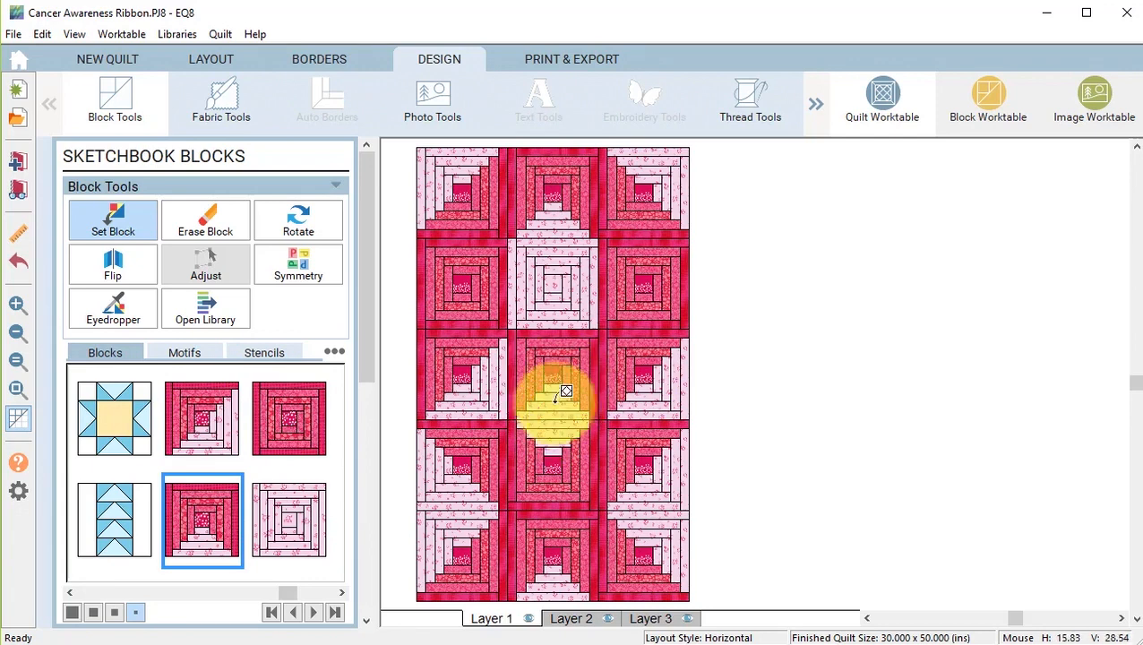
{"action": "left_click", "coordinate": [193, 428]}
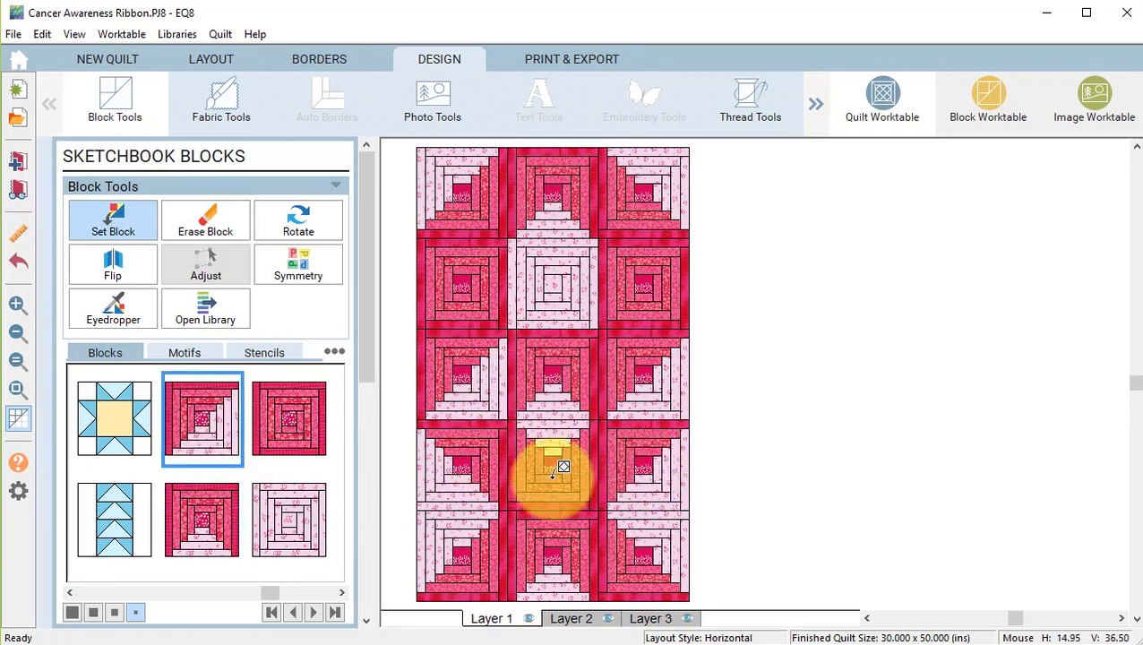
{"action": "left_click", "coordinate": [295, 518]}
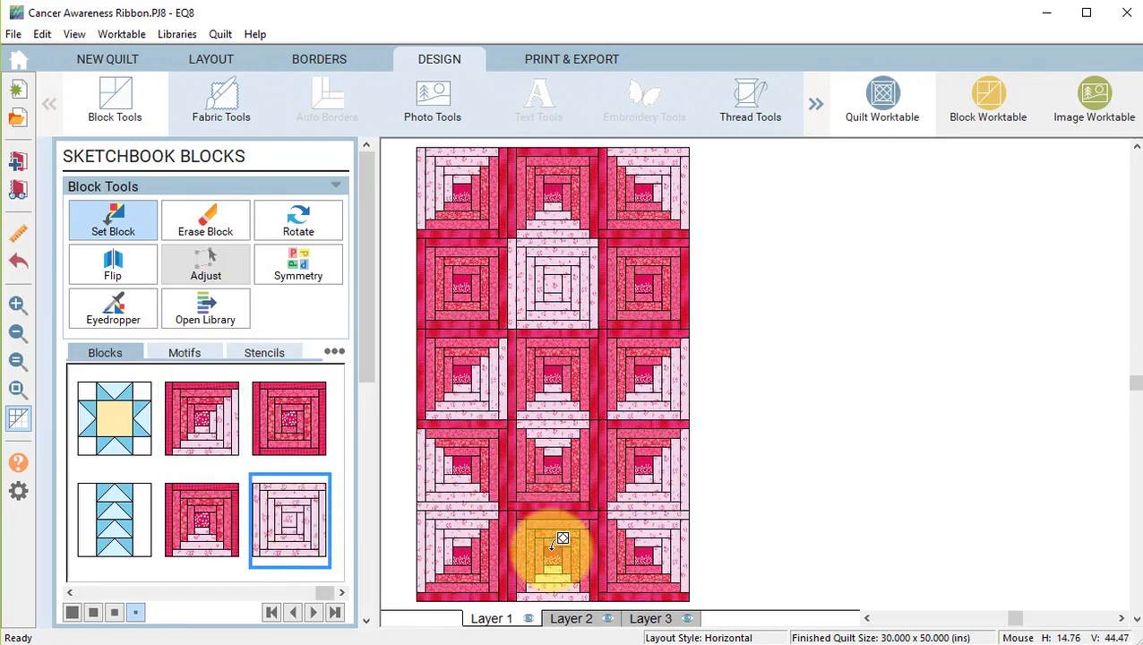
- Rotate the partly pale blocks in rows 3 to 5 so the dark areas form the ribbon's crossing and two spreading tails
{"action": "left_click", "coordinate": [295, 219]}
{"action": "left_click", "coordinate": [455, 370]}
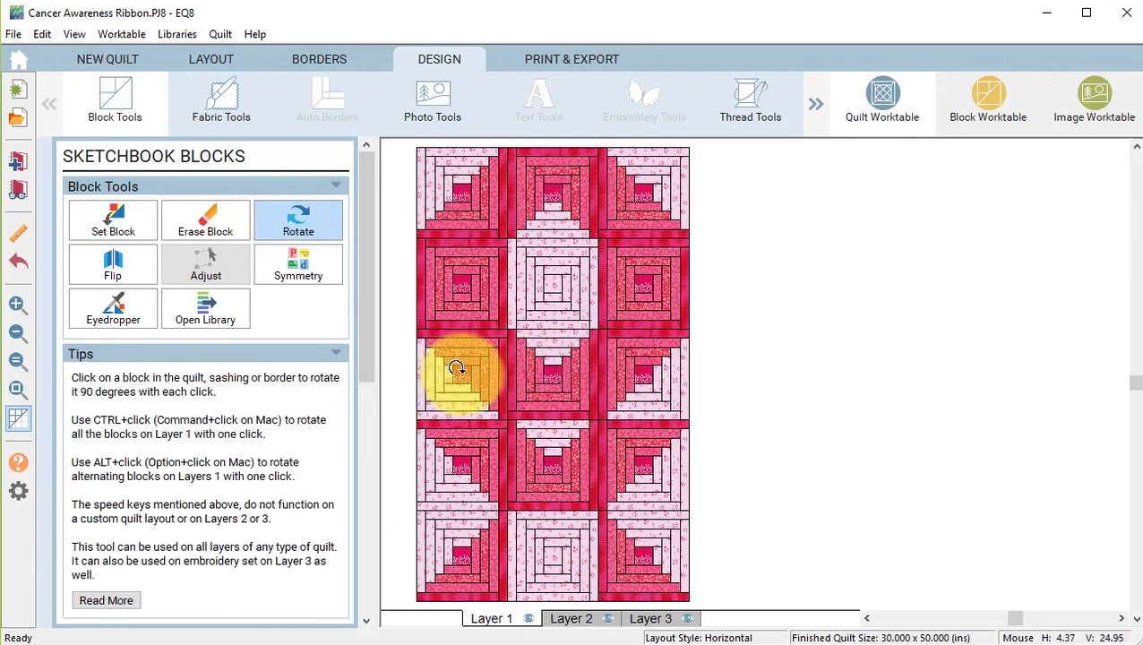
{"action": "left_click", "coordinate": [638, 543]}
{"action": "left_click", "coordinate": [647, 455]}
{"action": "left_click", "coordinate": [647, 455]}
{"action": "left_click", "coordinate": [638, 530]}
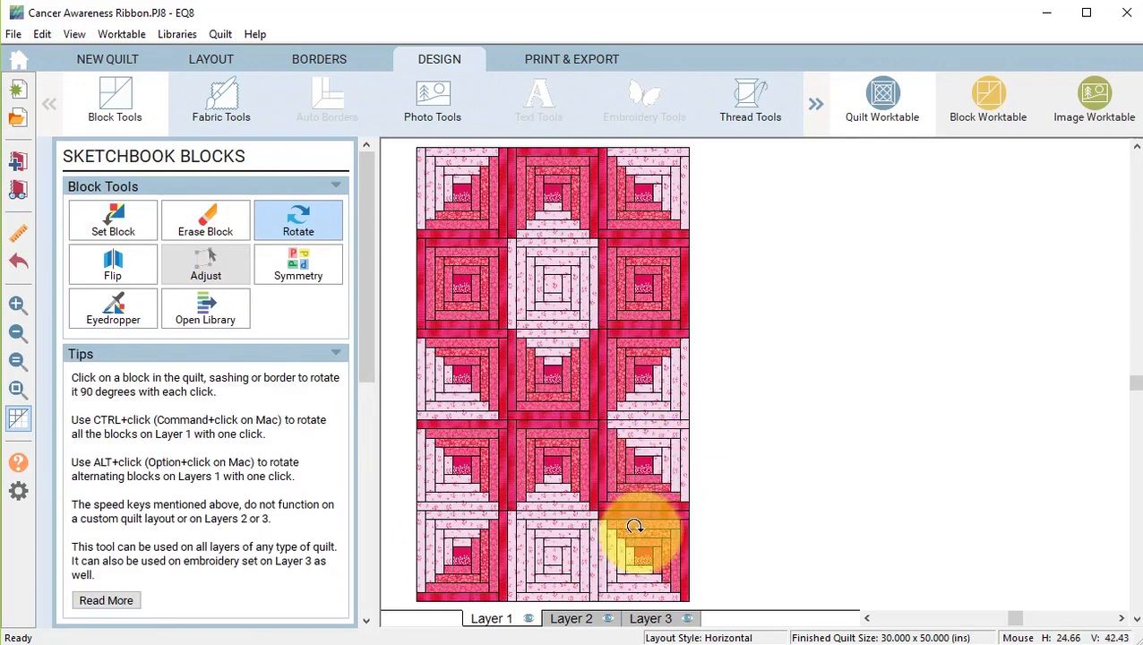
{"action": "left_click", "coordinate": [474, 466]}
{"action": "left_click", "coordinate": [457, 537]}
{"action": "left_click", "coordinate": [457, 538]}
{"action": "left_click", "coordinate": [559, 357]}
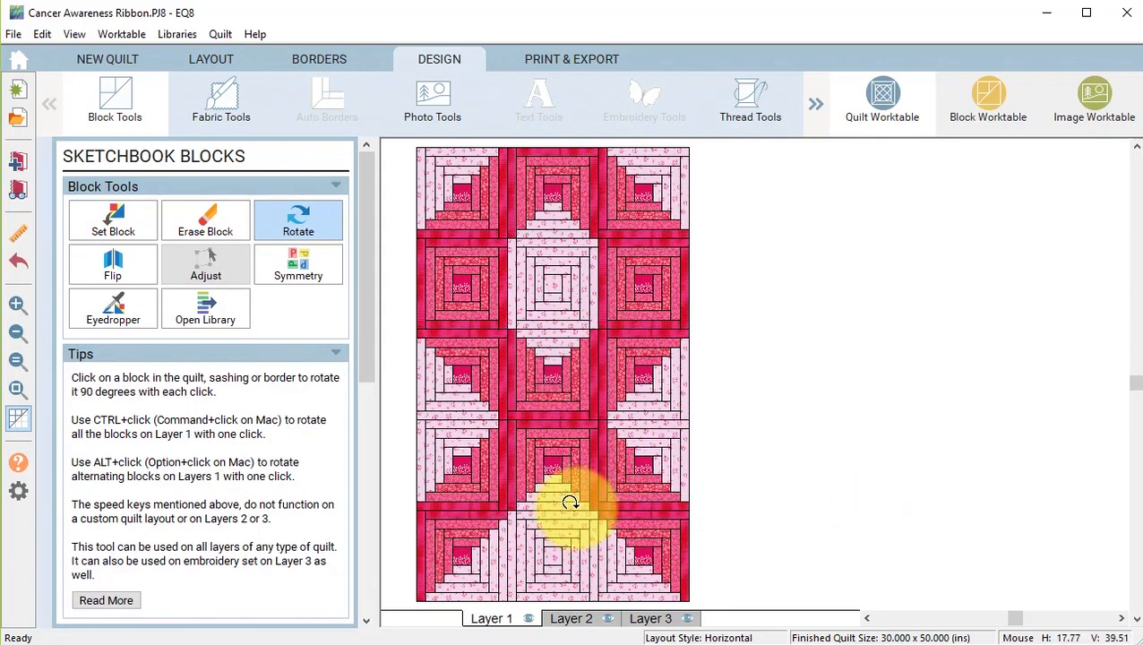